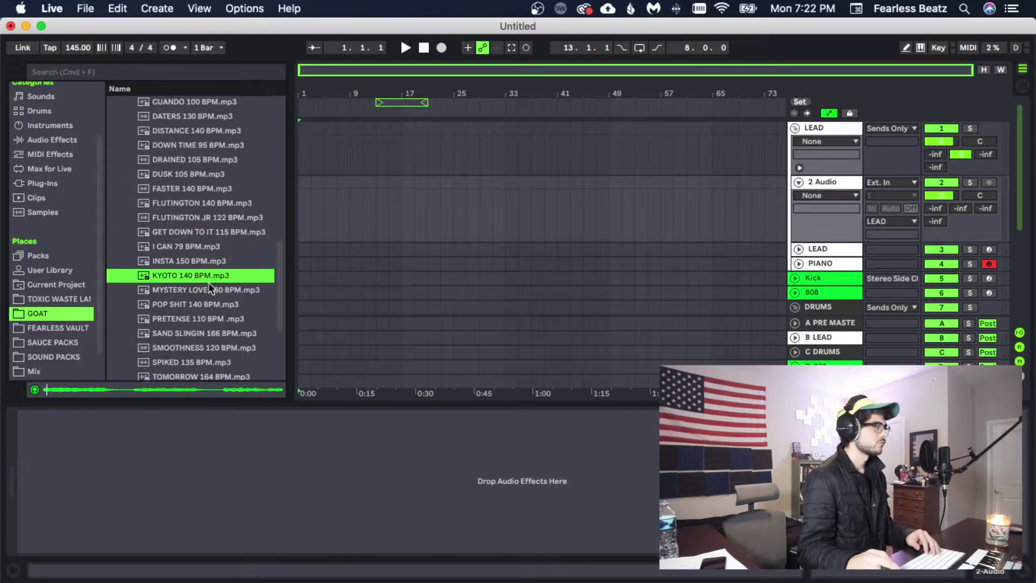
- Place KYOTO 140 BPM.mp3 from the GOAT folder on the 2 Audio track, starting at bar 1
scroll(209, 283, down, 1)
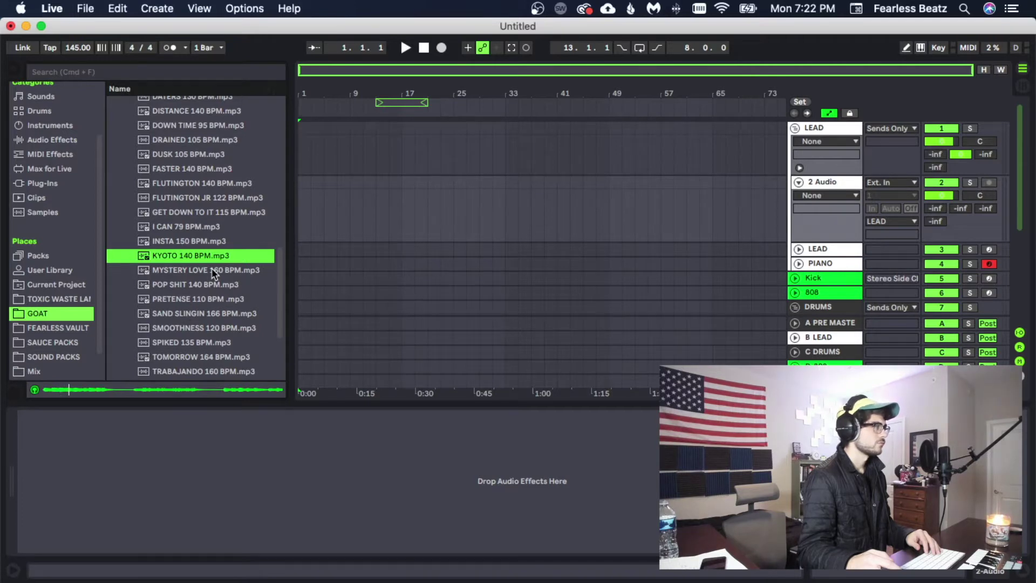
drag(211, 256, 303, 200)
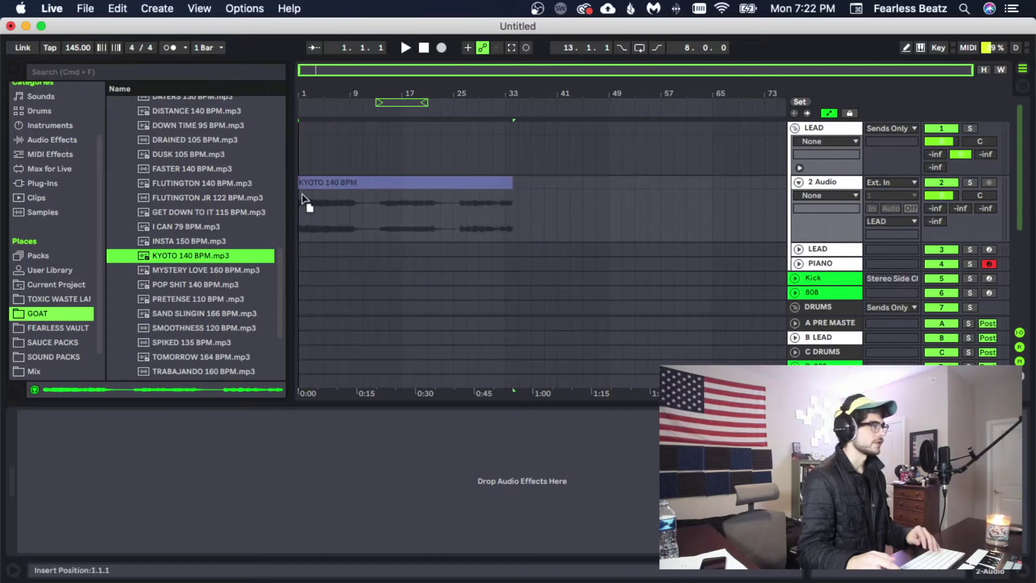
drag(357, 218, 357, 218)
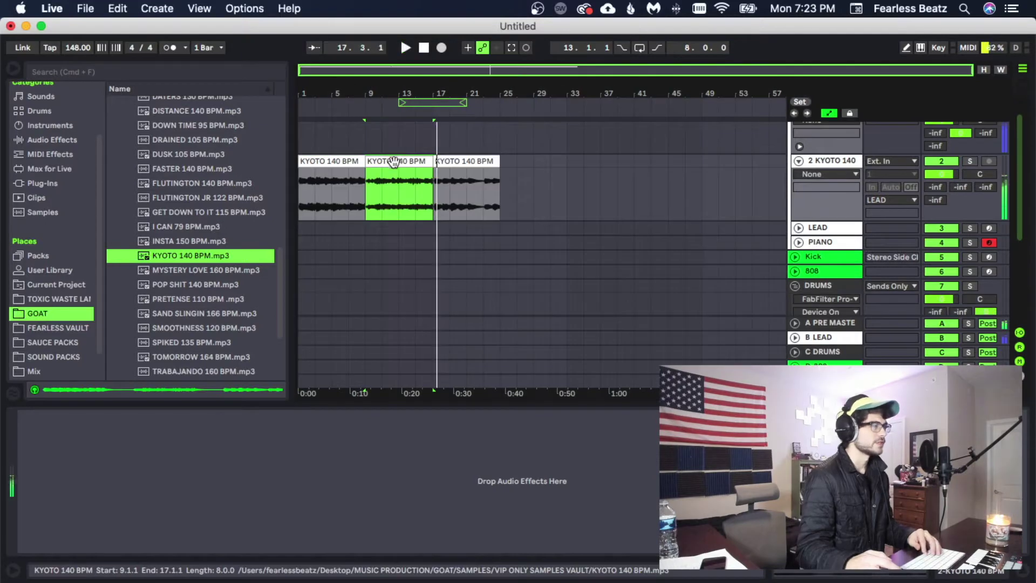
- Delete the last and first eight-bar sections of the KYOTO 140 BPM audio and move the remaining middle section to bar 1
click(444, 162)
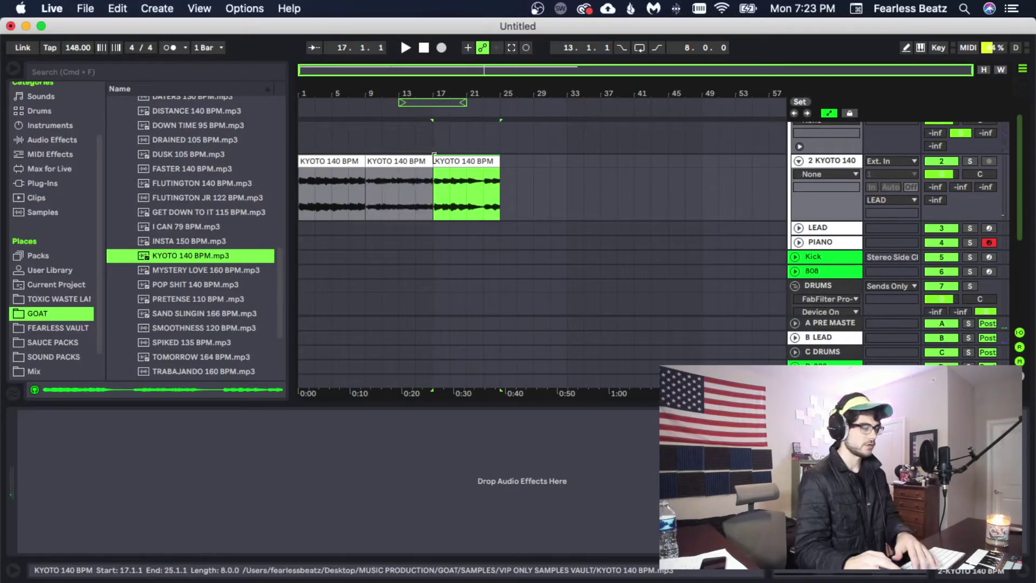
key(Delete)
click(344, 162)
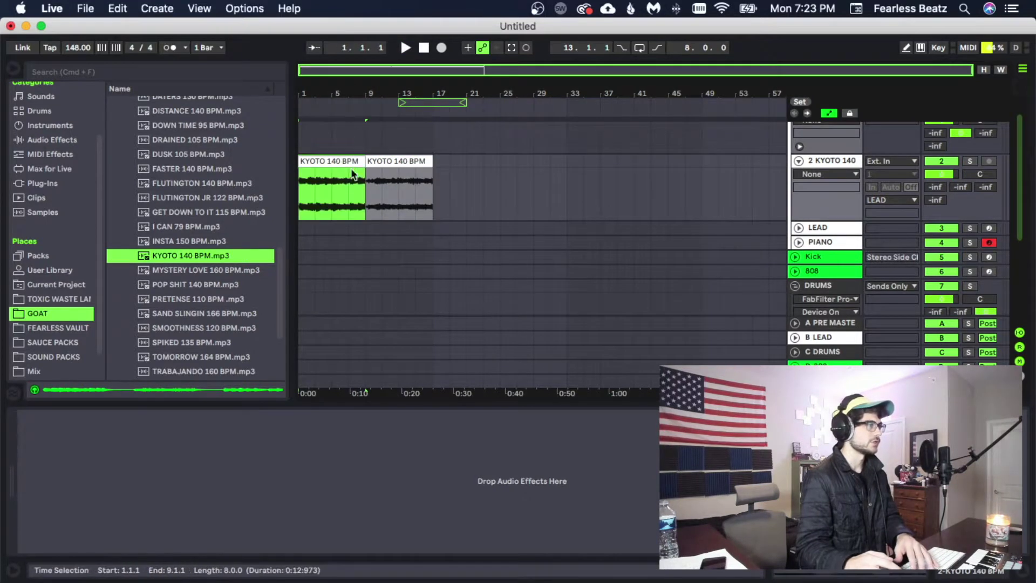
key(Delete)
click(395, 162)
drag(394, 162, 327, 162)
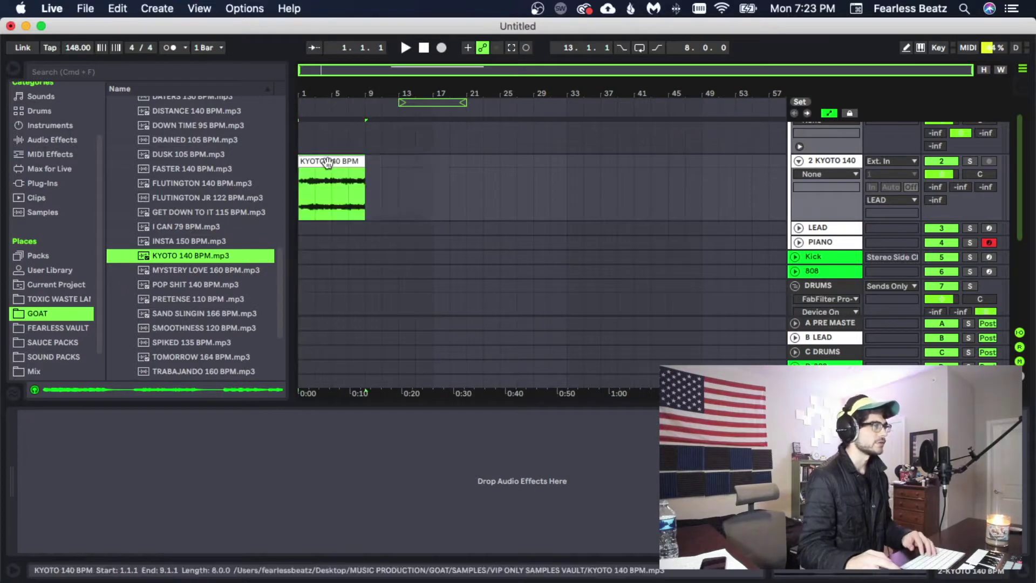
- Move the eight-bar arrangement loop region so that it starts at bar 1, over the KYOTO clip
mouse_move(324, 93)
mouse_down()
mouse_move(324, 106)
mouse_move(324, 94)
mouse_up()
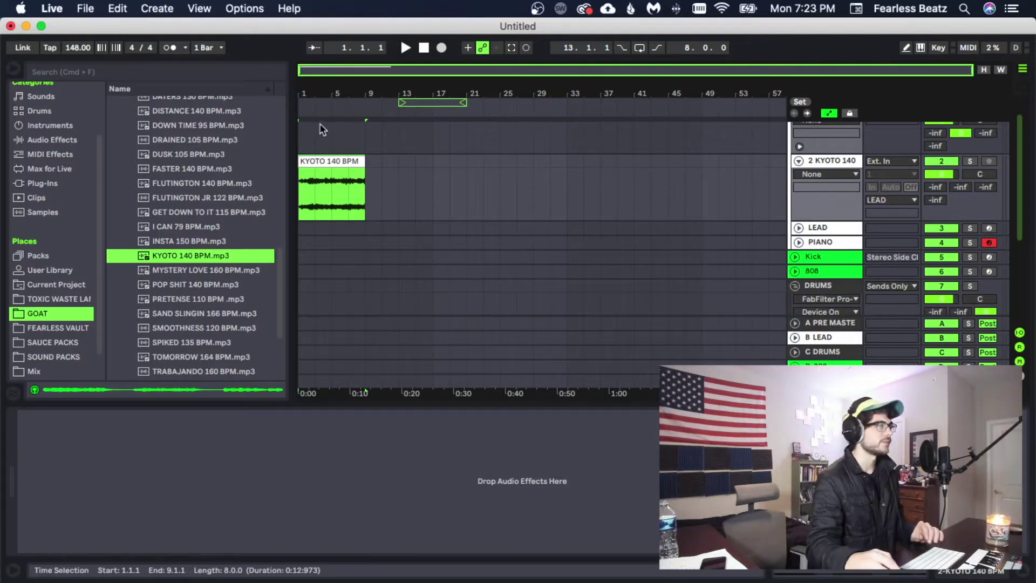
scroll(356, 144, up, 2)
drag(430, 103, 329, 104)
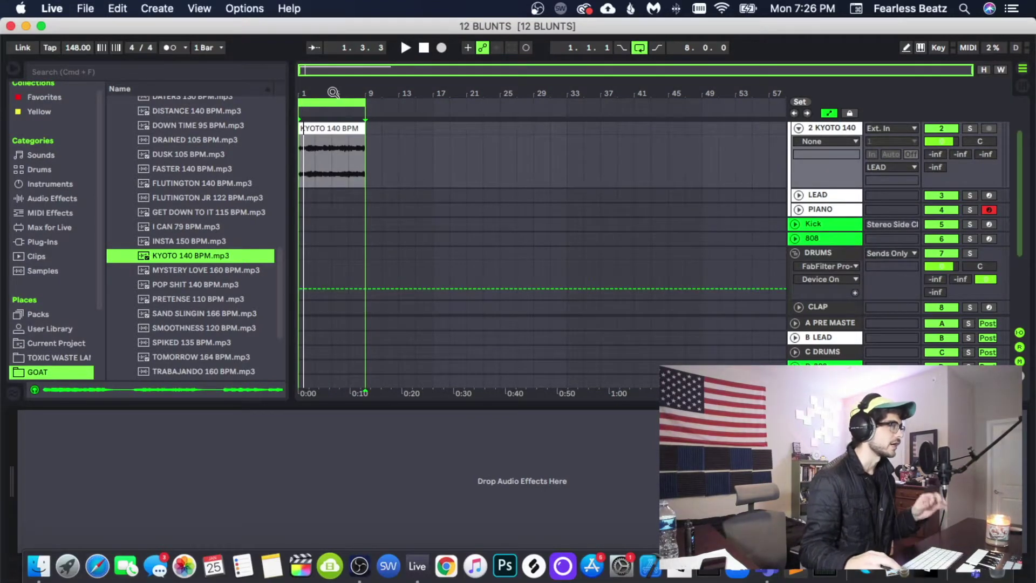
drag(334, 93, 333, 121)
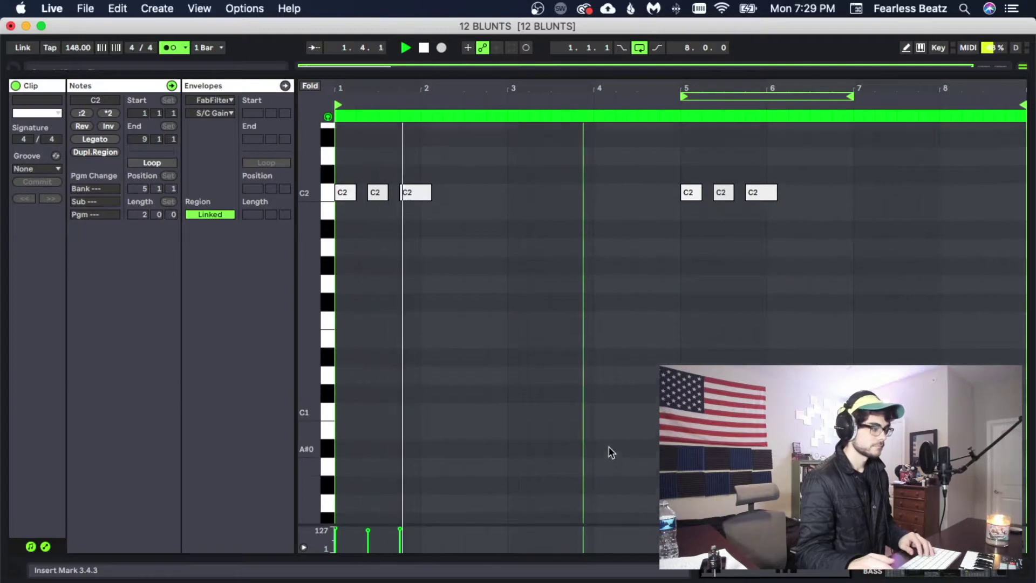
scroll(608, 448, up, 3)
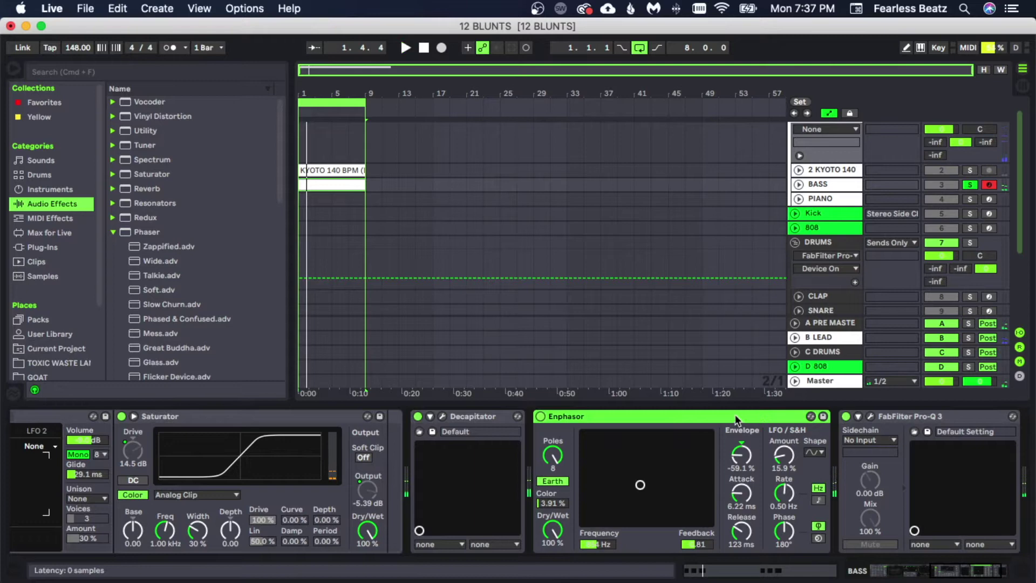
- Group Enphasor into an Audio Effect Rack on the BASS track and raise the chain's FabFilter Pro-Q 3 high cut above 10 kHz
key(super+g)
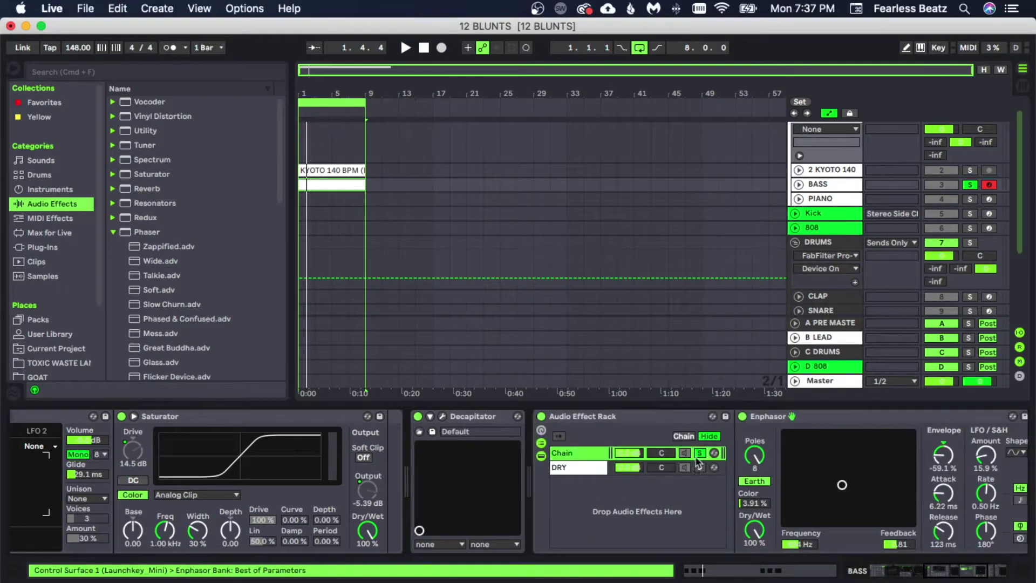
drag(947, 570, 981, 573)
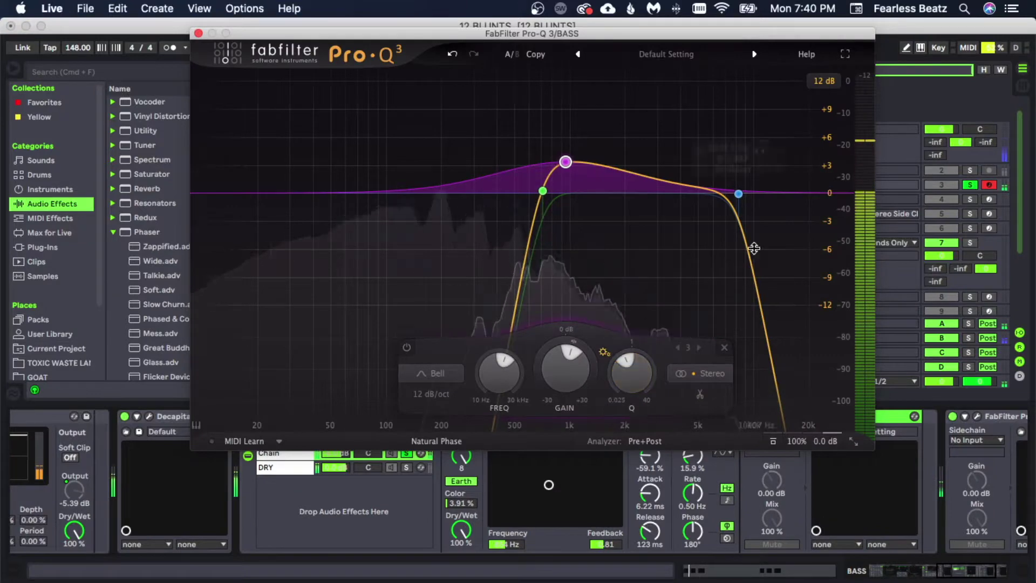
drag(740, 194, 781, 196)
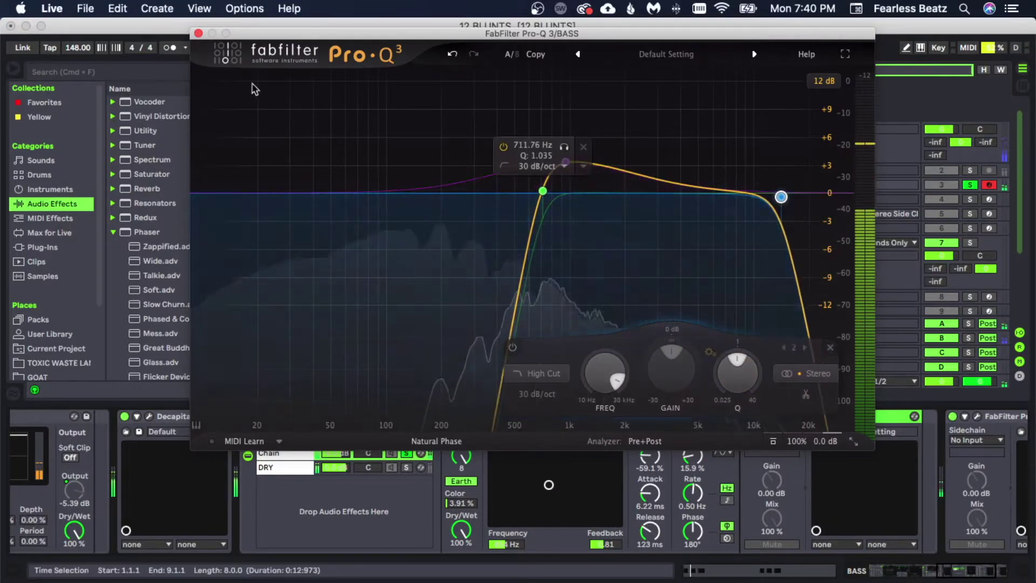
click(198, 34)
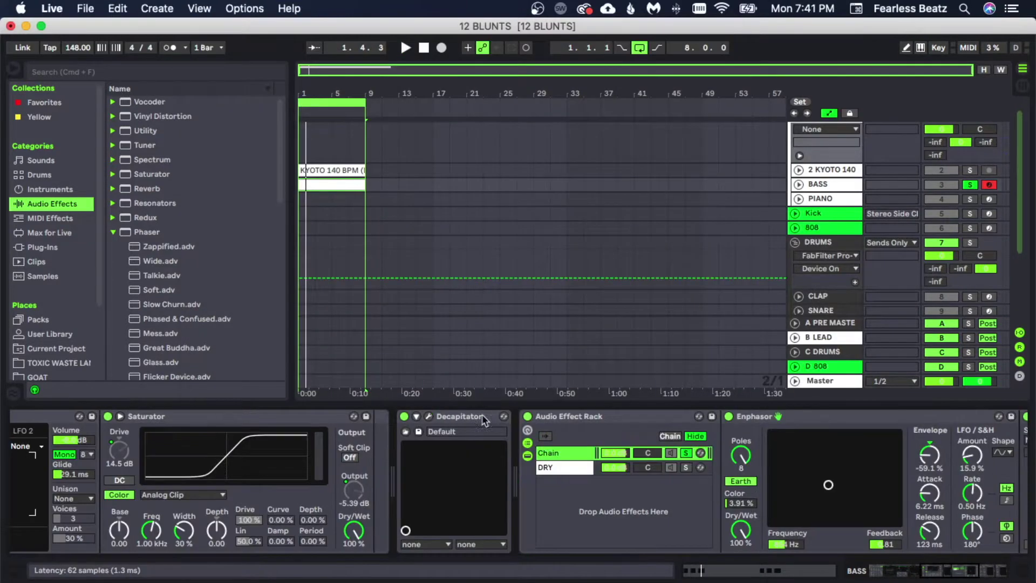
- Copy the BASS track's Decapitator and paste it after FabFilter Pro-Q 3 inside the rack's Enphasor chain
click(475, 416)
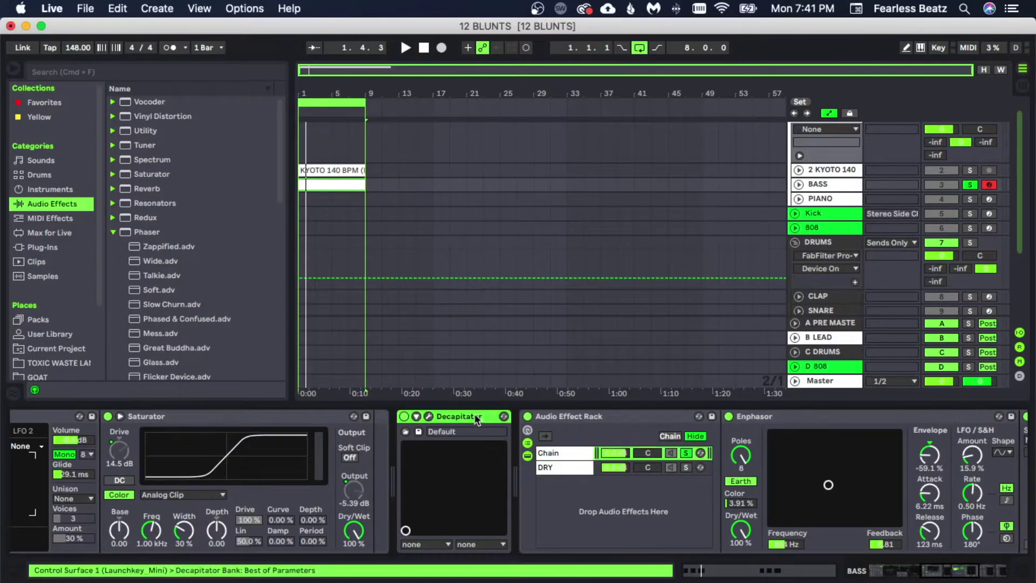
click(577, 455)
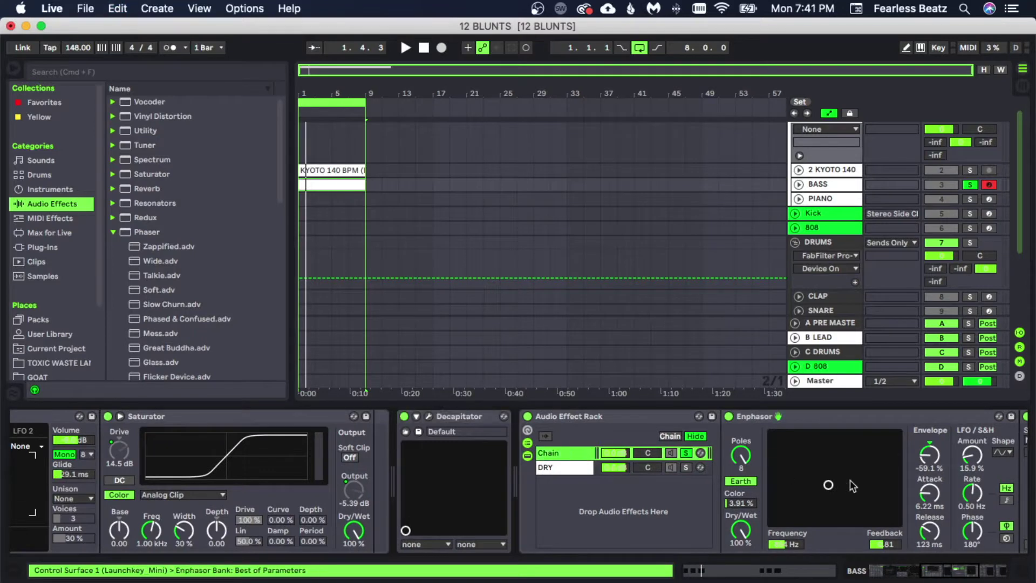
drag(948, 574, 973, 574)
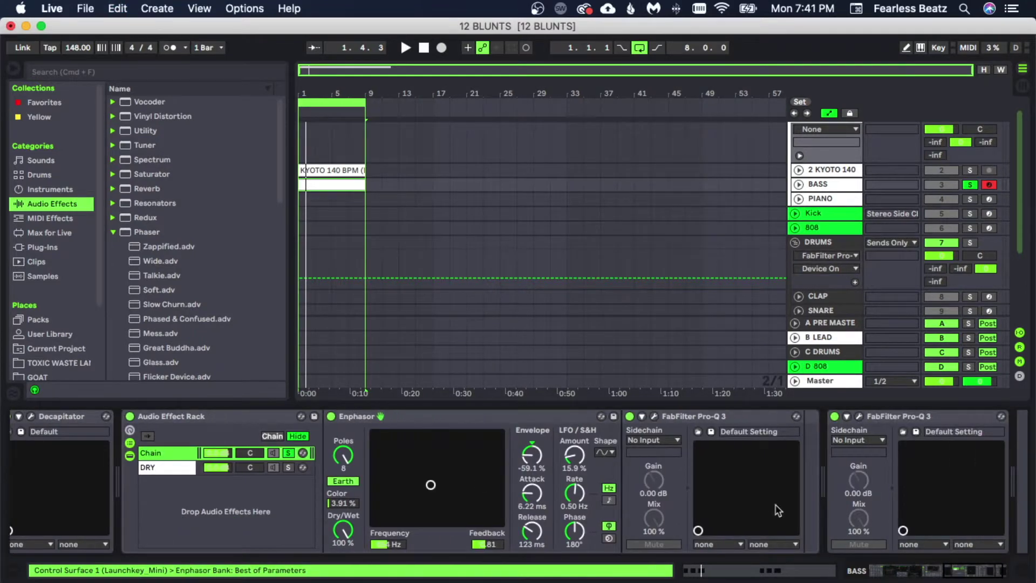
click(809, 484)
key(super+v)
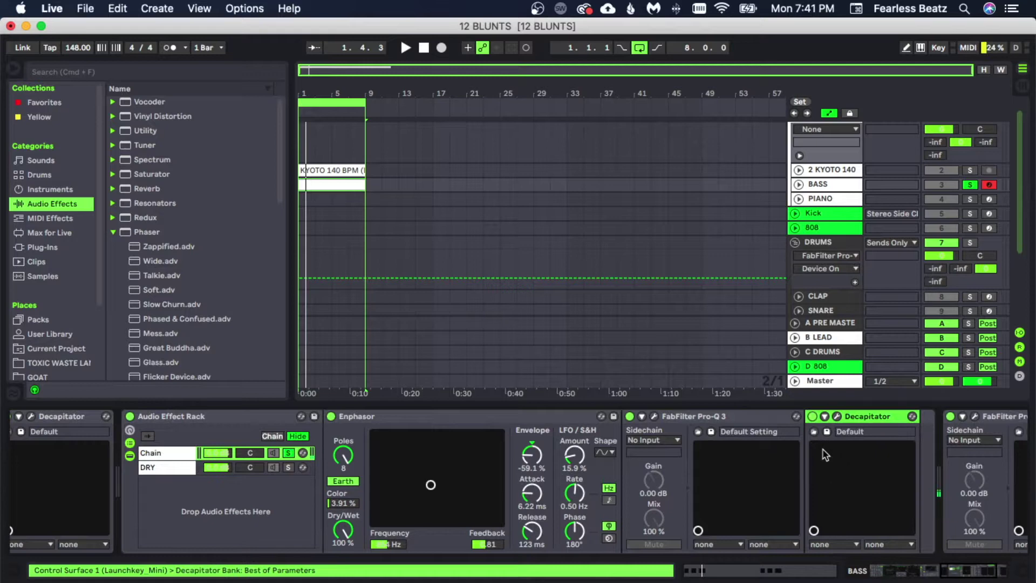
- Open the pasted Decapitator, enable Punish, and adjust its Drive while auditioning the bass
click(837, 416)
drag(443, 101, 511, 99)
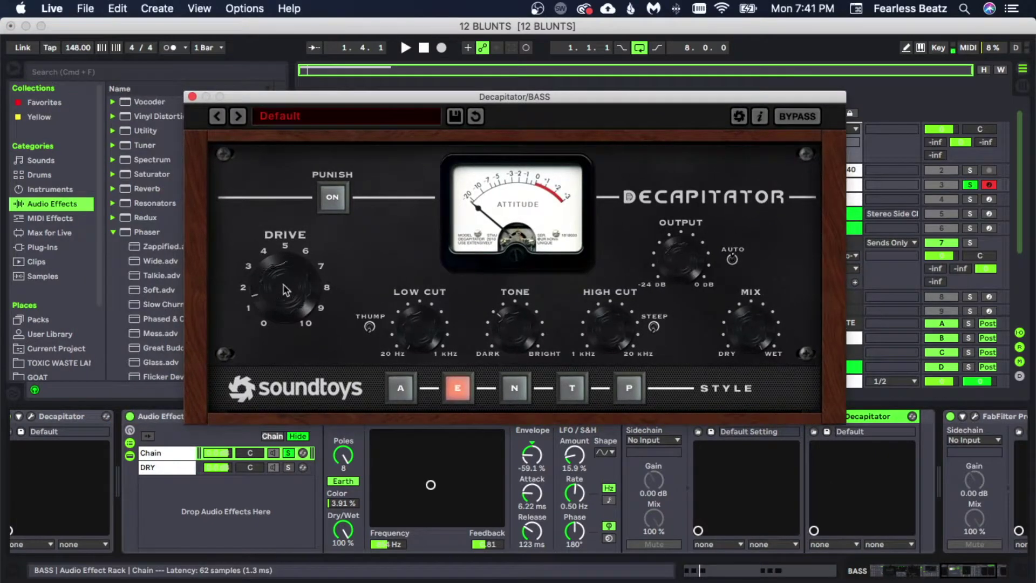
key(space)
drag(286, 290, 282, 257)
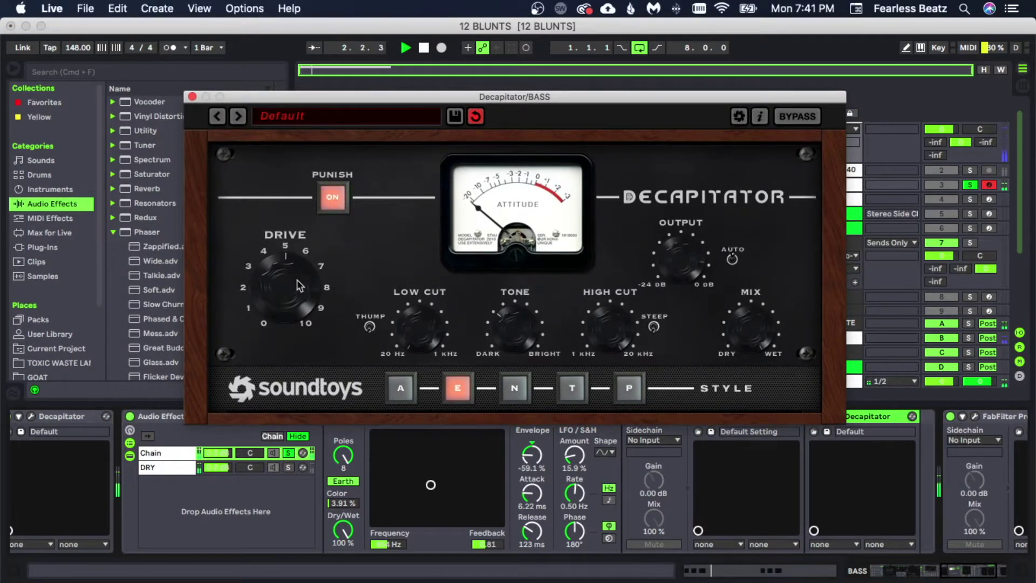
key(space)
drag(277, 310, 280, 339)
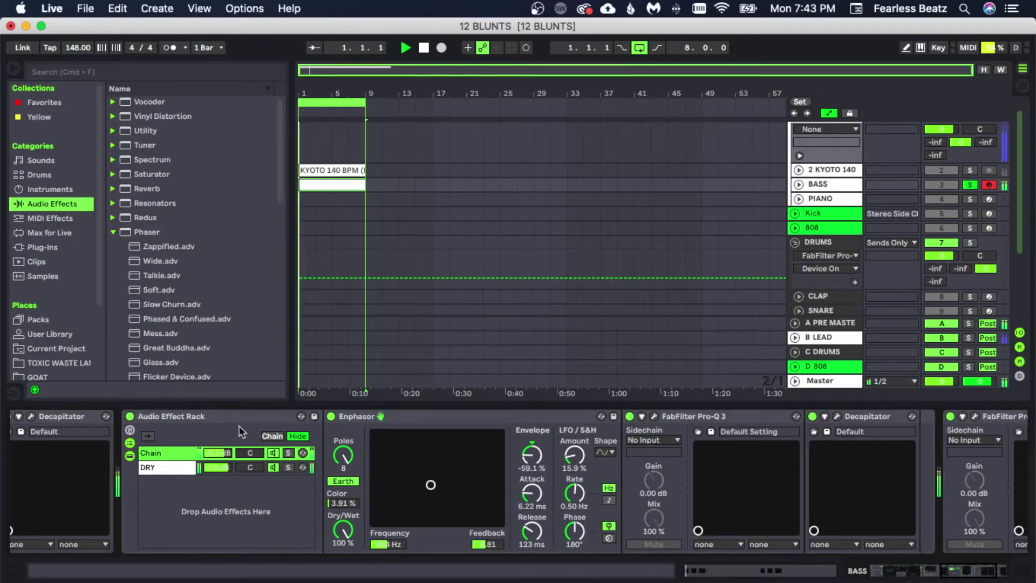
key(space)
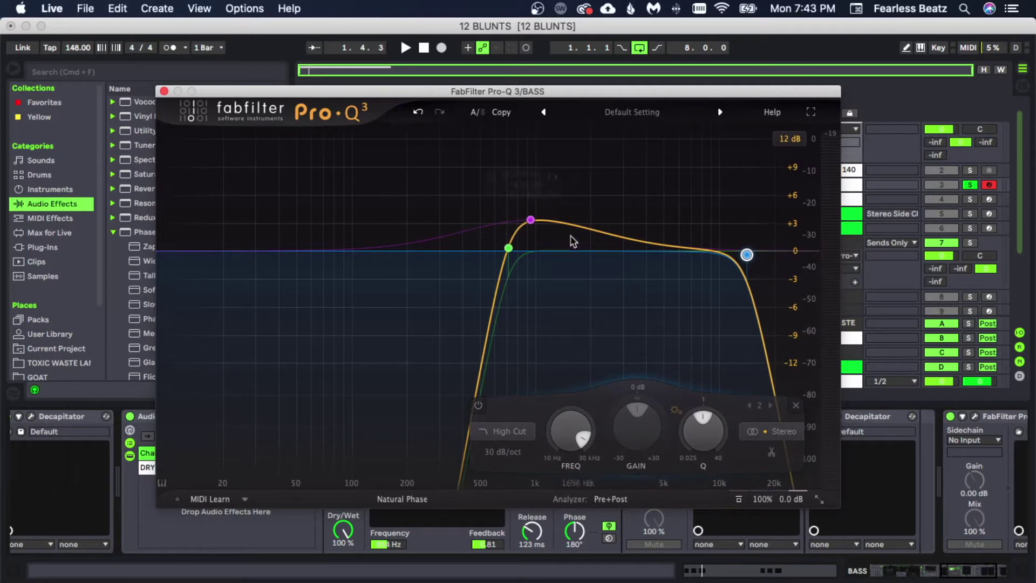
mouse_move(535, 220)
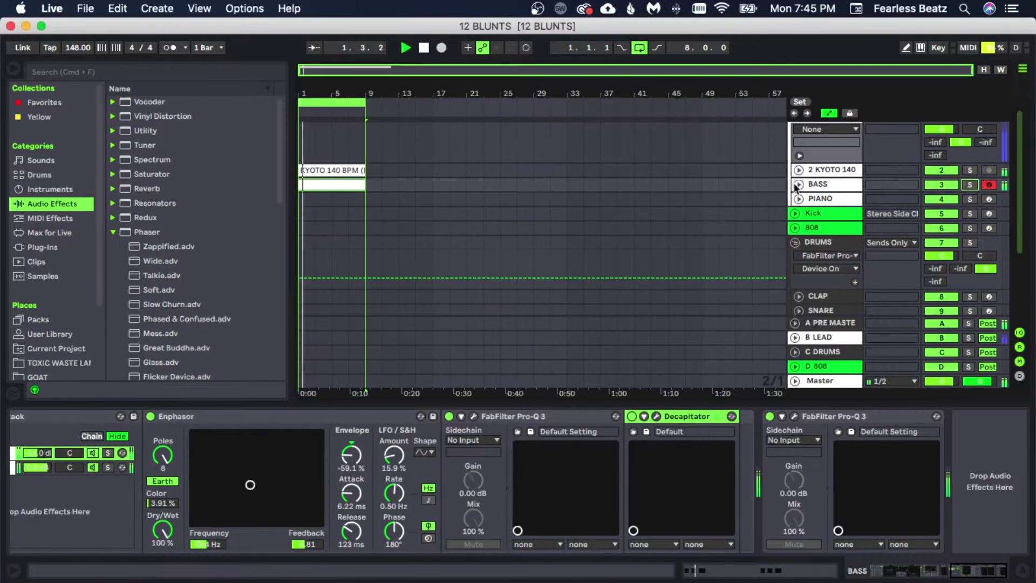
- Set the BASS track's volume to -4.0 dB while auditioning the loop, leaving the track folded
click(798, 187)
click(940, 198)
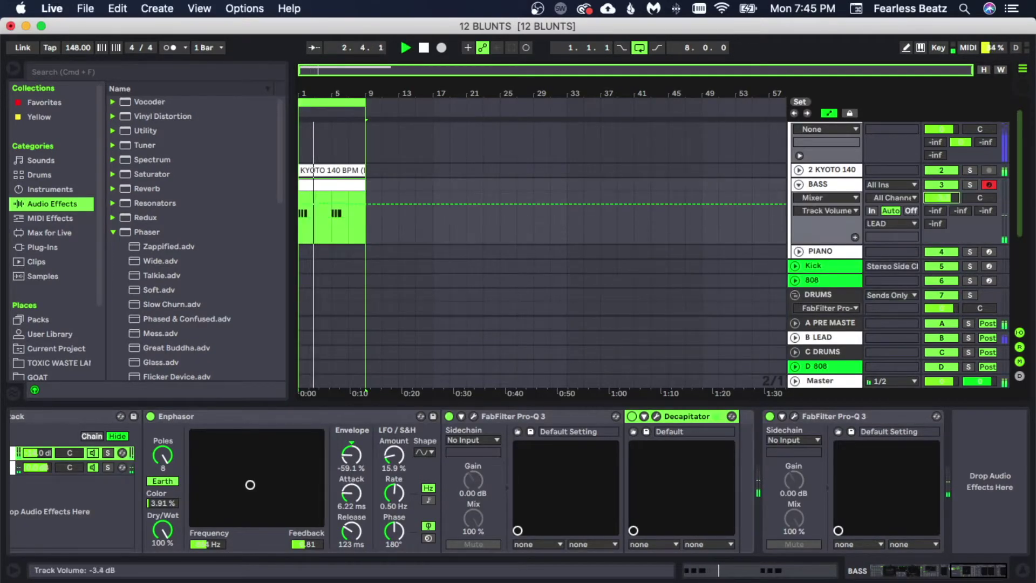
key(space)
key(space)
drag(940, 198, 940, 194)
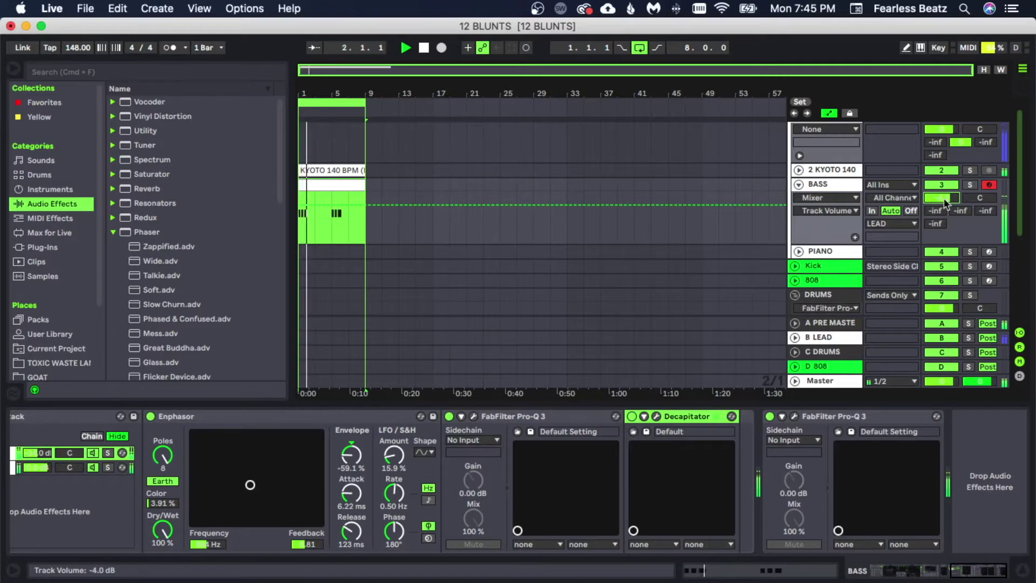
click(798, 184)
click(818, 171)
click(819, 184)
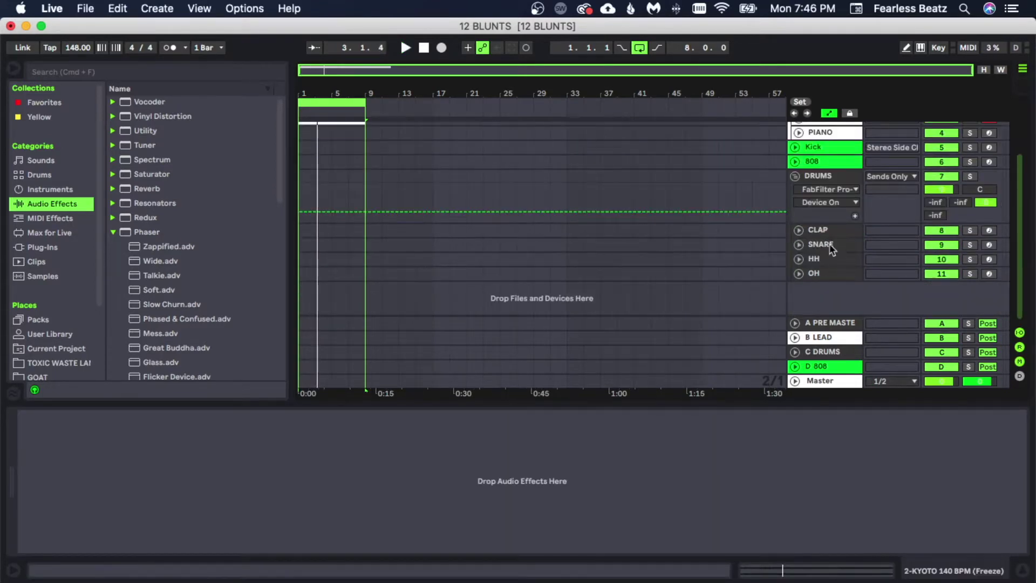
- Load MIDNIGHT FEVER SNARE.wav into the SNARE track's sampler and create an eight-bar MIDI clip there from bar 1 to bar 9
click(830, 246)
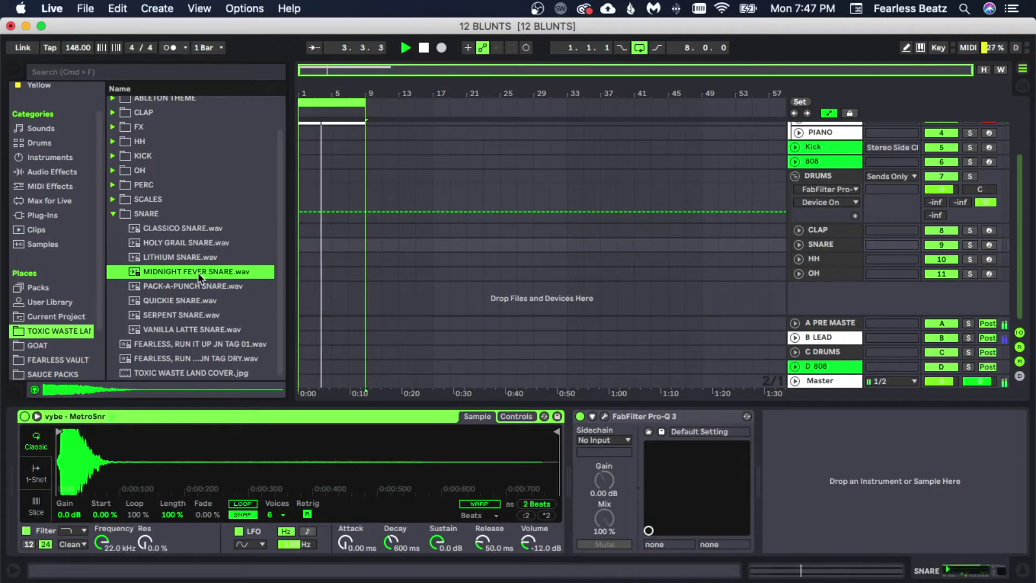
double_click(198, 273)
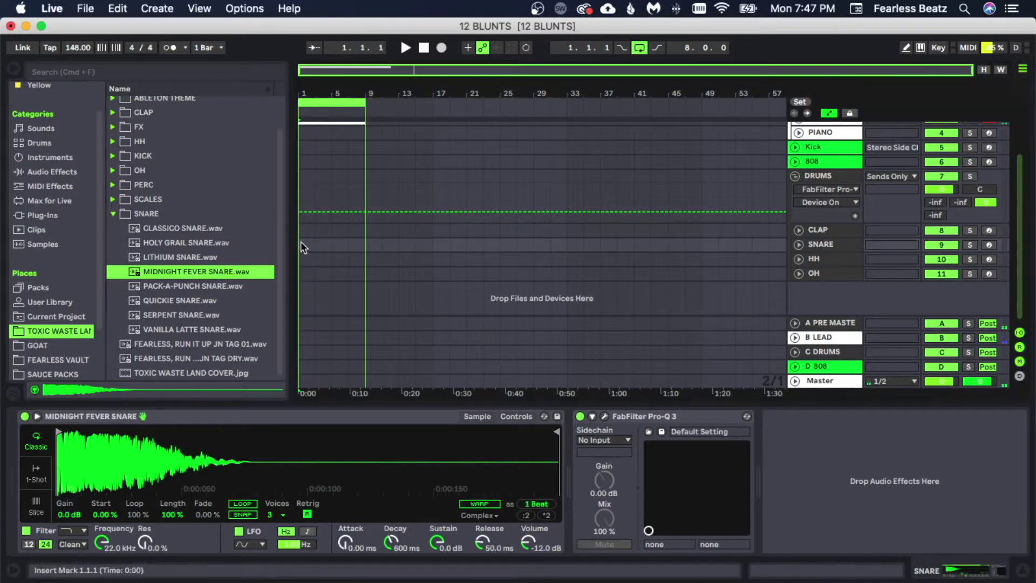
drag(301, 246, 366, 246)
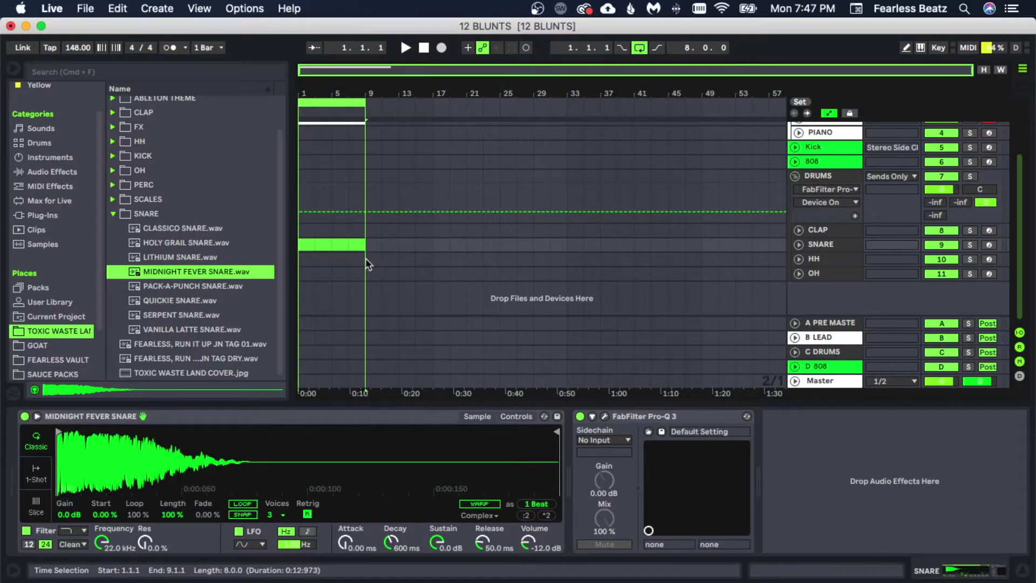
key(super+shift+m)
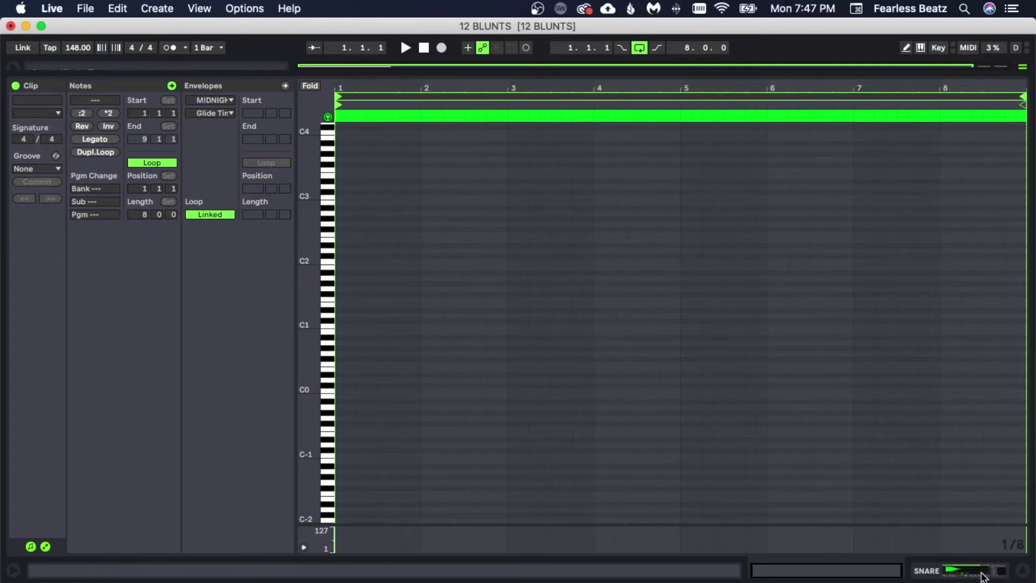
- Enter a B2 snare note on the third beat of each of the clip's eight bars and play the pattern
click(981, 573)
double_click(338, 247)
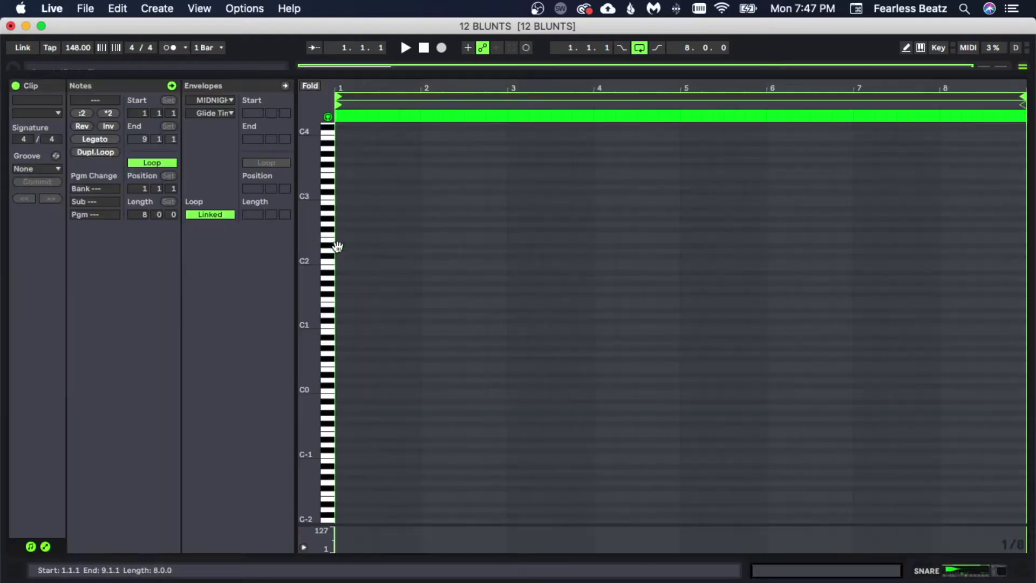
key(space)
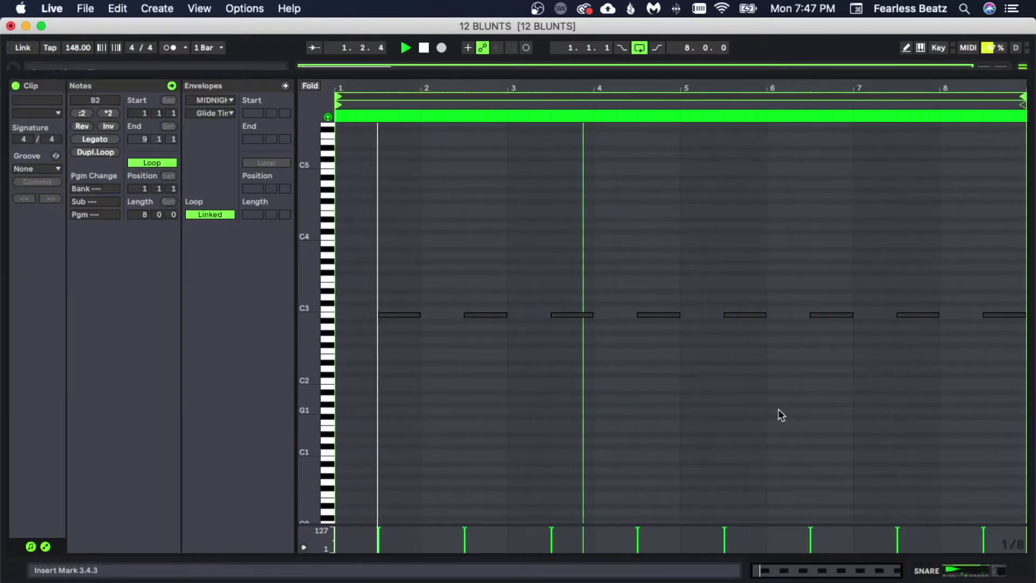
click(778, 410)
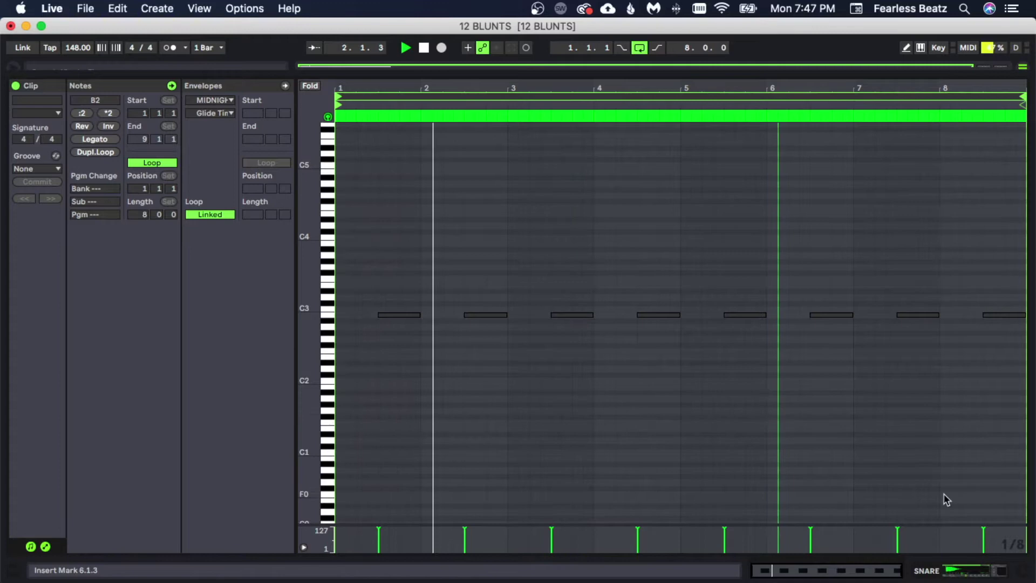
- Return to the SNARE track's device chain and unfold the track in the arrangement
click(952, 569)
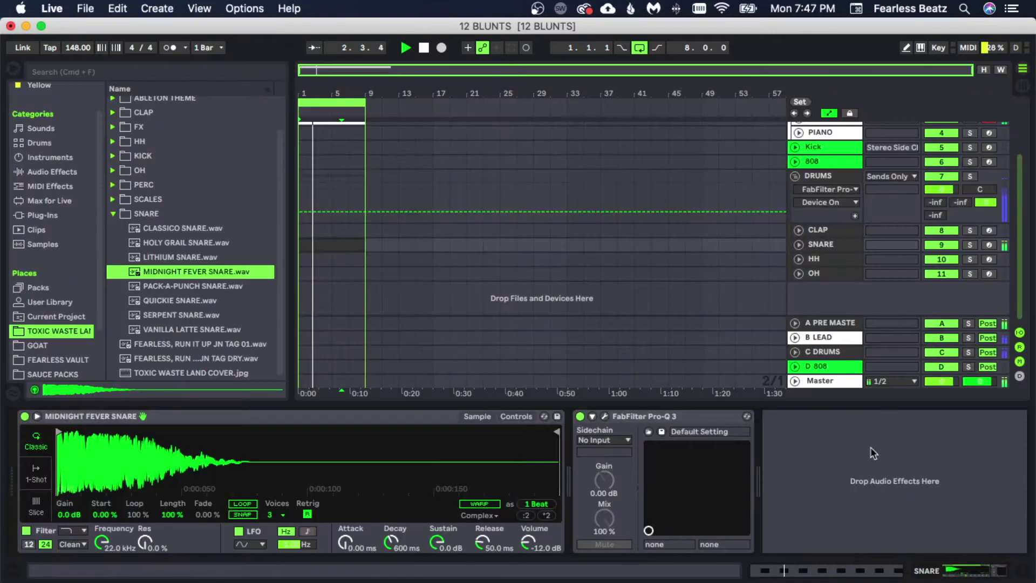
click(799, 245)
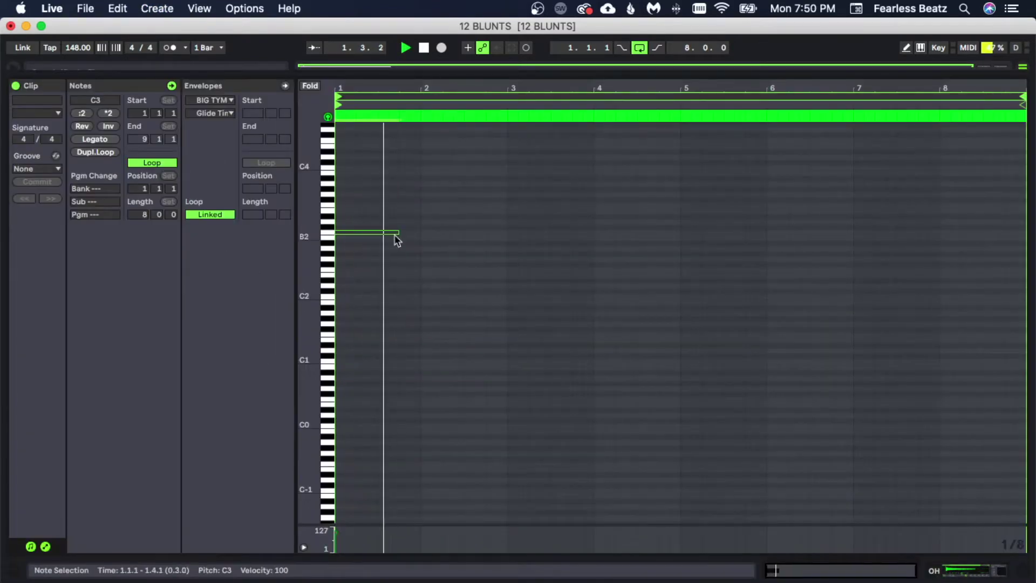
- Enter C3 open-hat notes at 2.2.1 and 2.3.1, stretch the second to the end of bar 2, and add a short C3 at 4.3.3
double_click(448, 232)
double_click(468, 232)
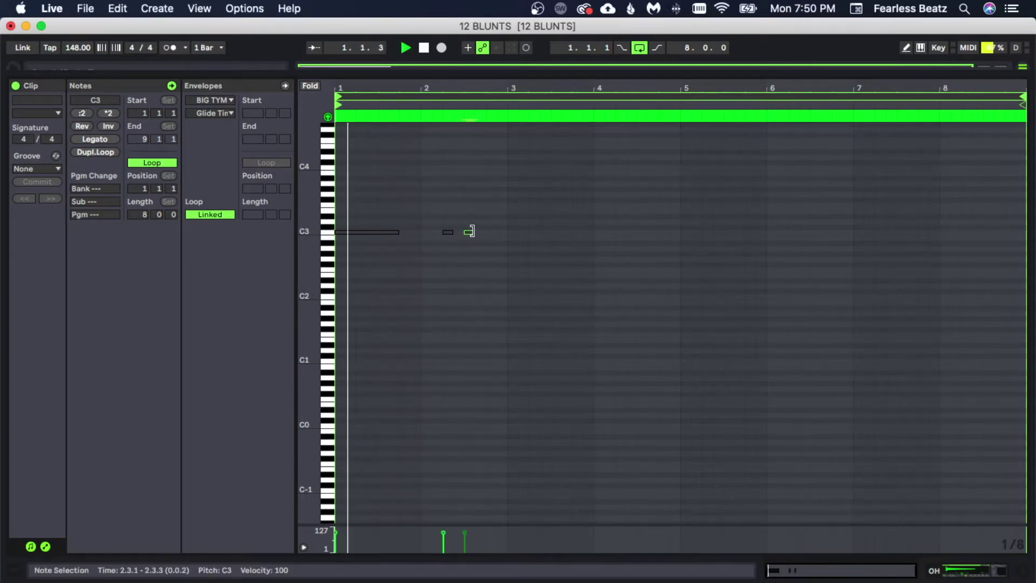
drag(473, 231, 506, 233)
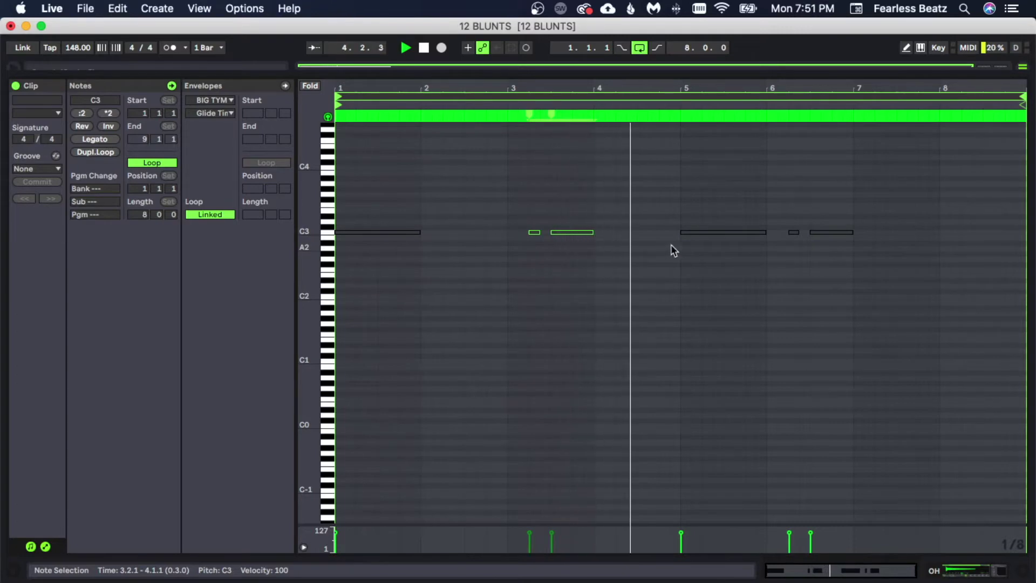
double_click(653, 232)
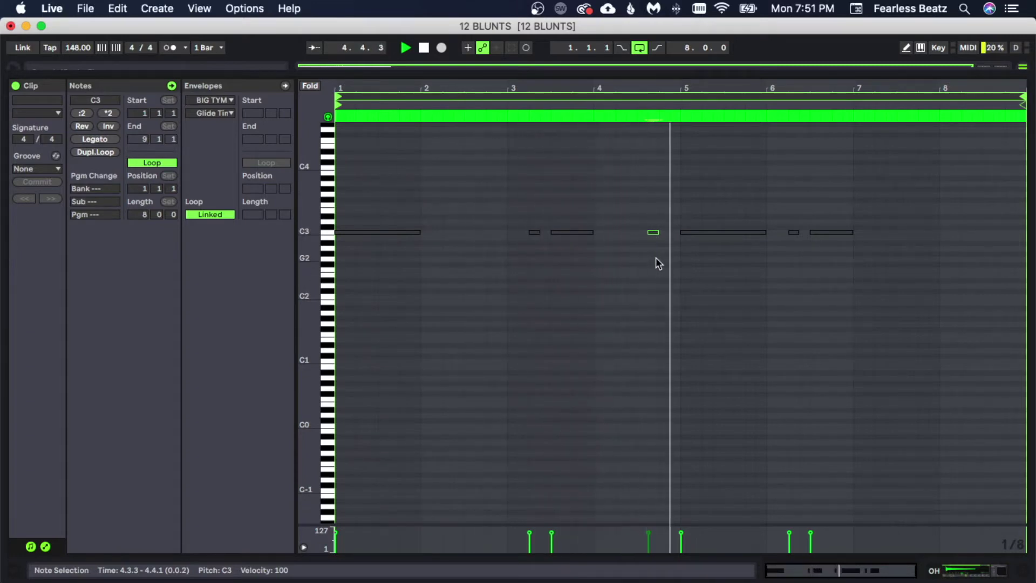
key(space)
- Shift the pair of C3 notes in bar 6 one bar onward and delete the longer one at 7.3.1
drag(714, 208, 850, 260)
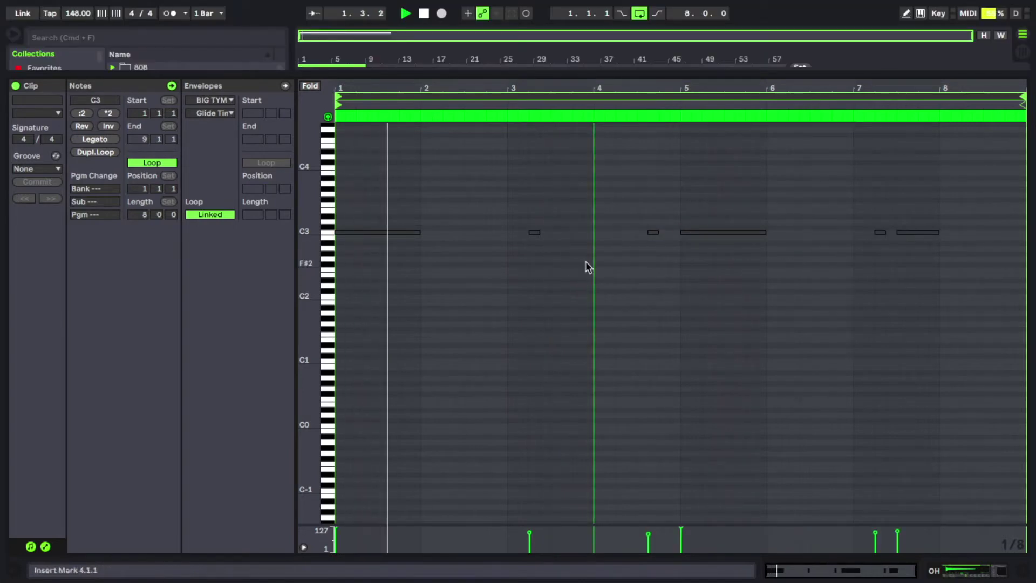
click(583, 273)
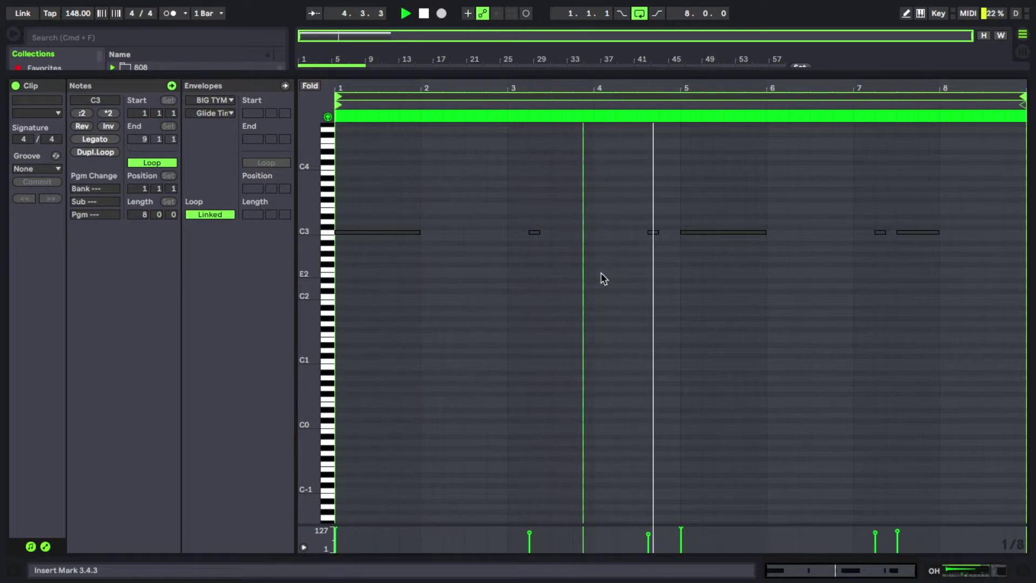
click(916, 233)
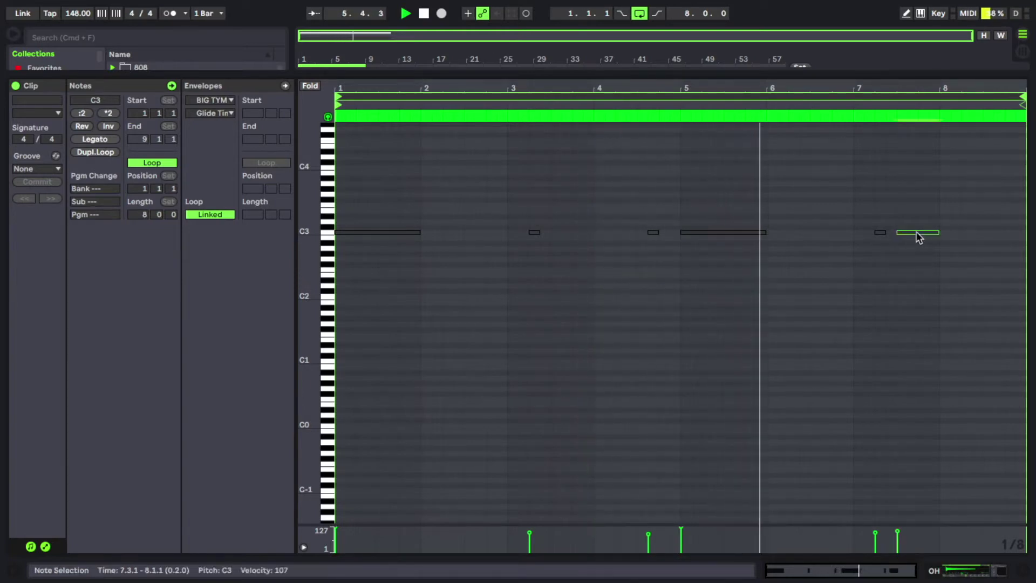
key(Delete)
click(851, 320)
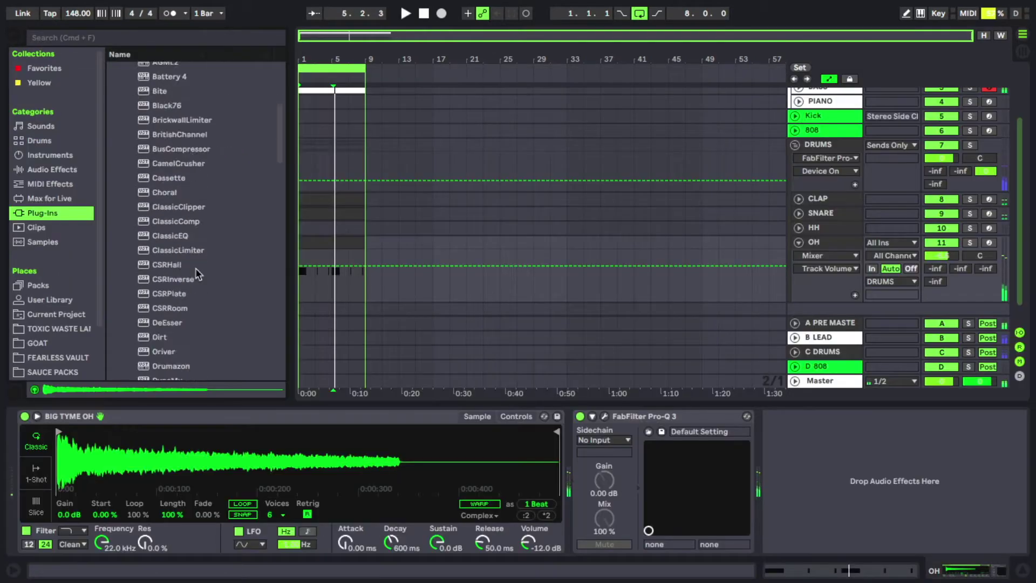
- Add ValhallaVintageVerb to the OH track inside an Audio Effect Rack ahead of the EQ, and create a second chain in the rack
scroll(196, 267, down, 15)
double_click(196, 267)
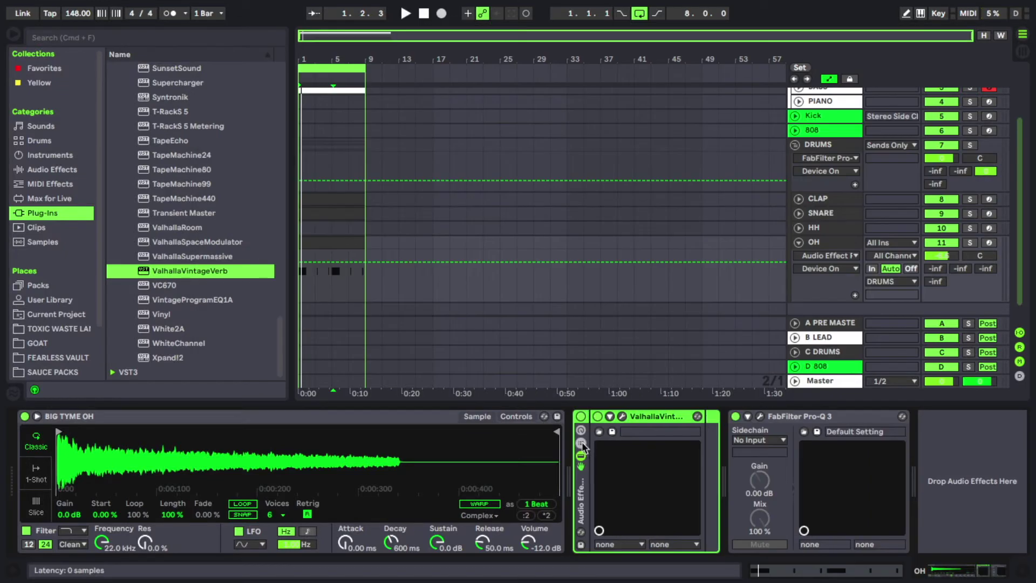
click(582, 444)
right_click(657, 471)
click(673, 497)
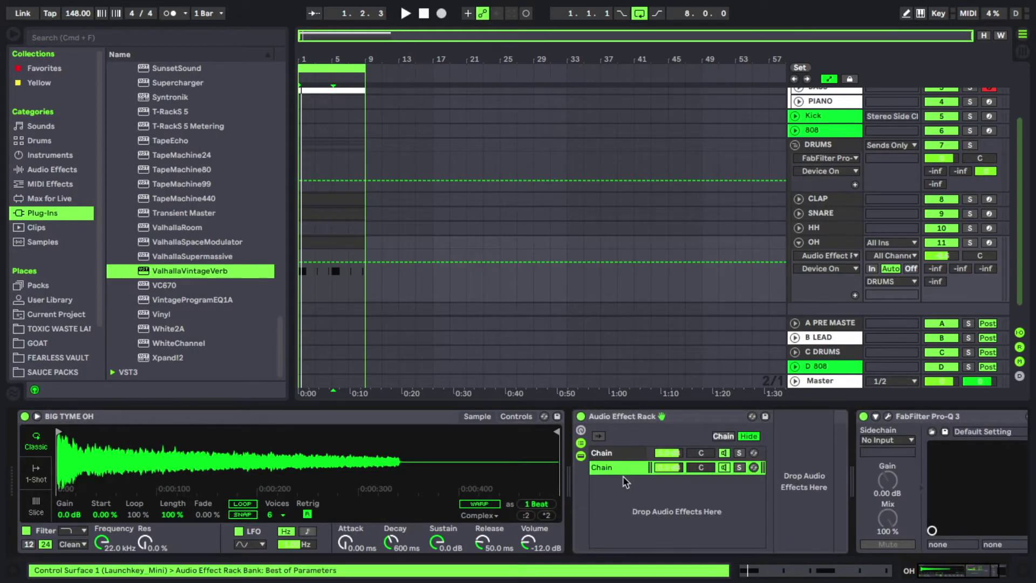
- Name the rack's empty chain DRY and the reverb chain WET
text(DRY)
click(603, 452)
key(super+r)
text(WET)
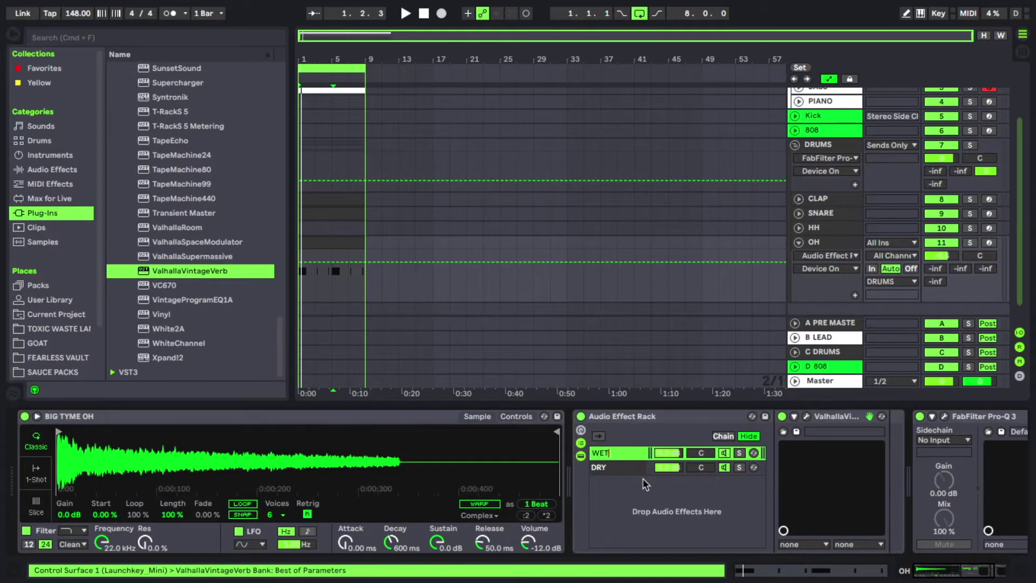
key(Return)
- Copy FabFilter Pro-Q 3 into the WET chain after the reverb and solo that chain
click(983, 416)
click(818, 444)
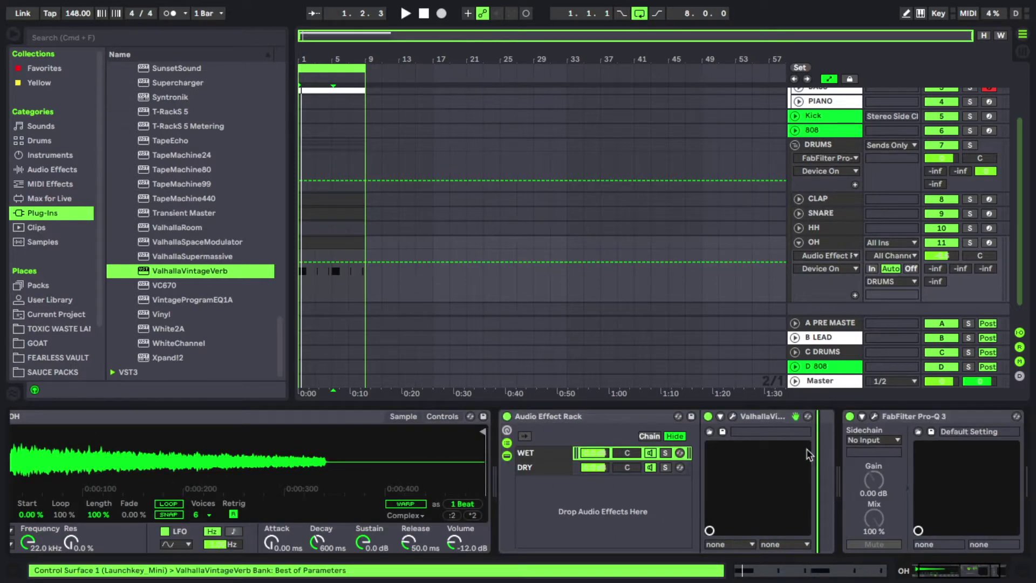
key(super+v)
click(664, 454)
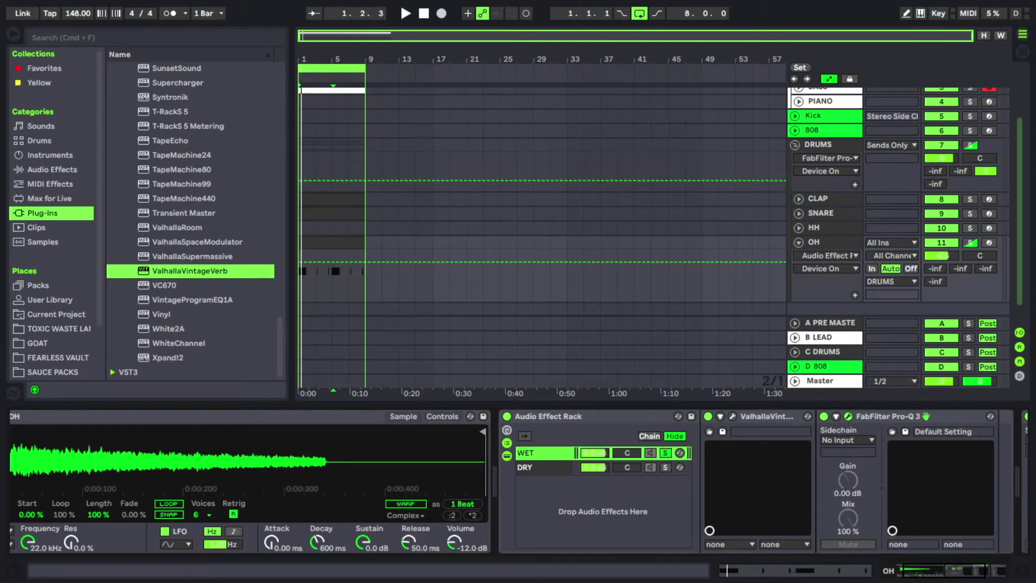
- Add a Low Cut band at about 3 kHz in the WET chain's Pro-Q 3 while auditioning the open hat
drag(0, 114, 565, 84)
key(space)
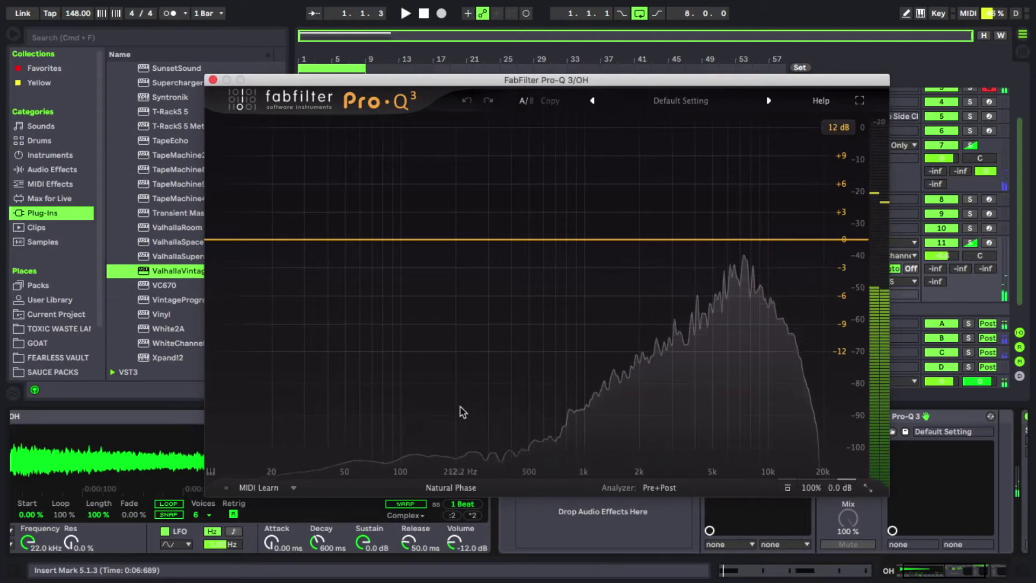
drag(509, 240, 450, 375)
click(358, 420)
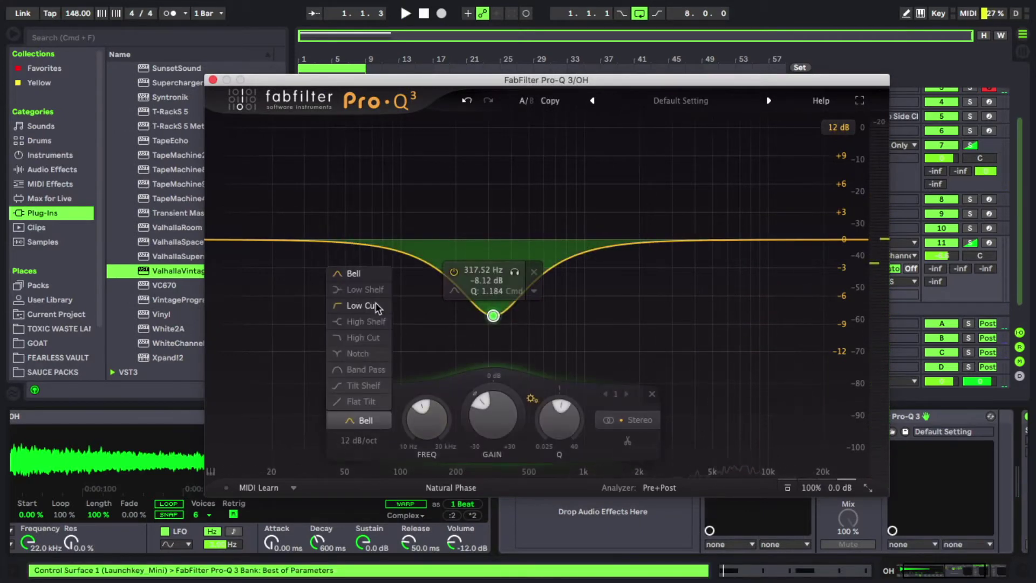
click(365, 305)
drag(493, 226, 676, 236)
- Play the open hat and toggle the Audio Effect Rack off and on to compare the sound
key(space)
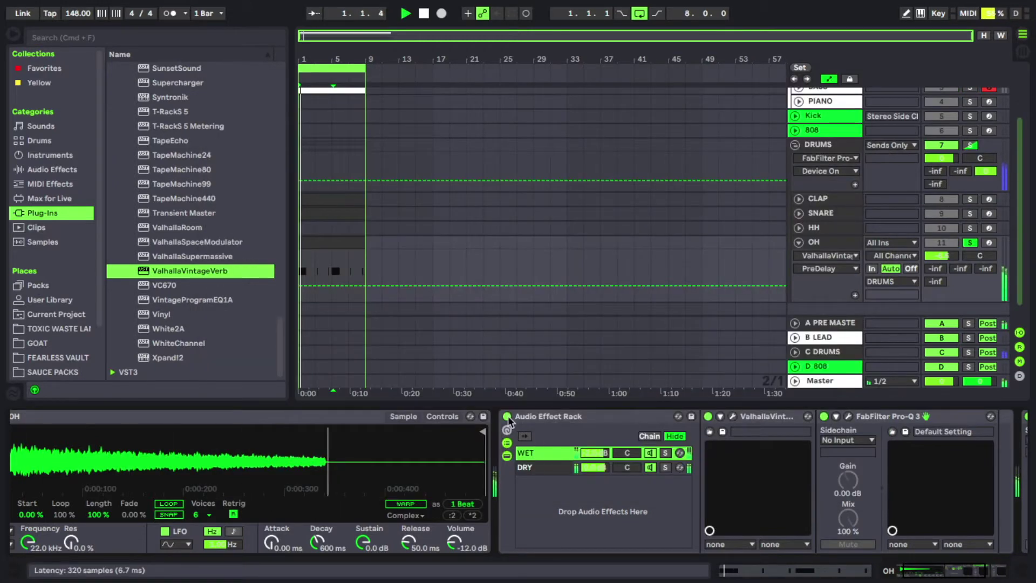
click(507, 417)
click(508, 417)
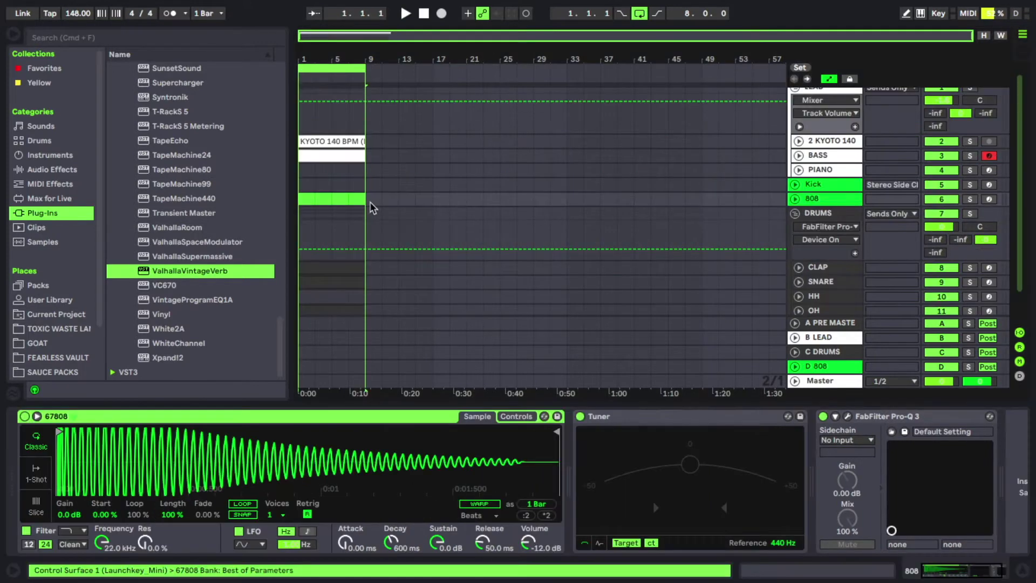
- Create an eight-bar MIDI clip on the 808 track from bar 1 to bar 9 and load M80 808.wav into its sampler
key(super+shift+m)
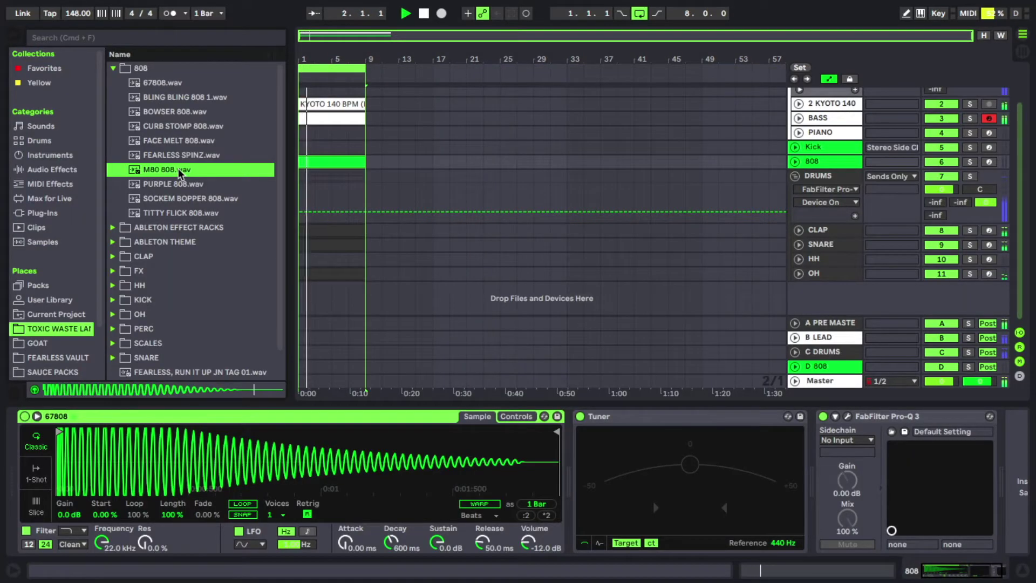
drag(178, 170, 261, 440)
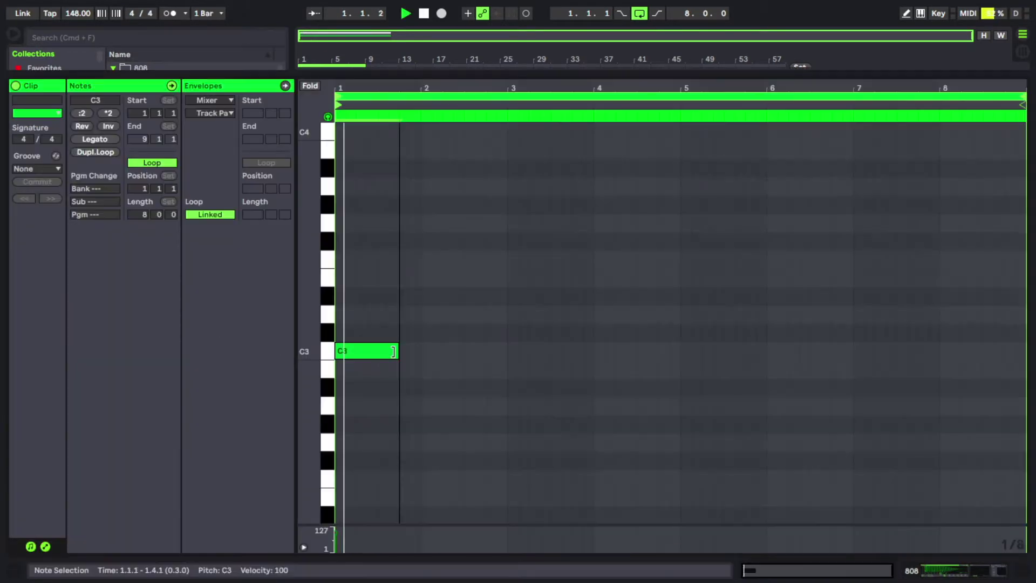
- Extend the C3 note at 1.1.1 to fill bar 1 and add a C3 note from 4.2.1 to 4.3.3
drag(398, 351, 420, 353)
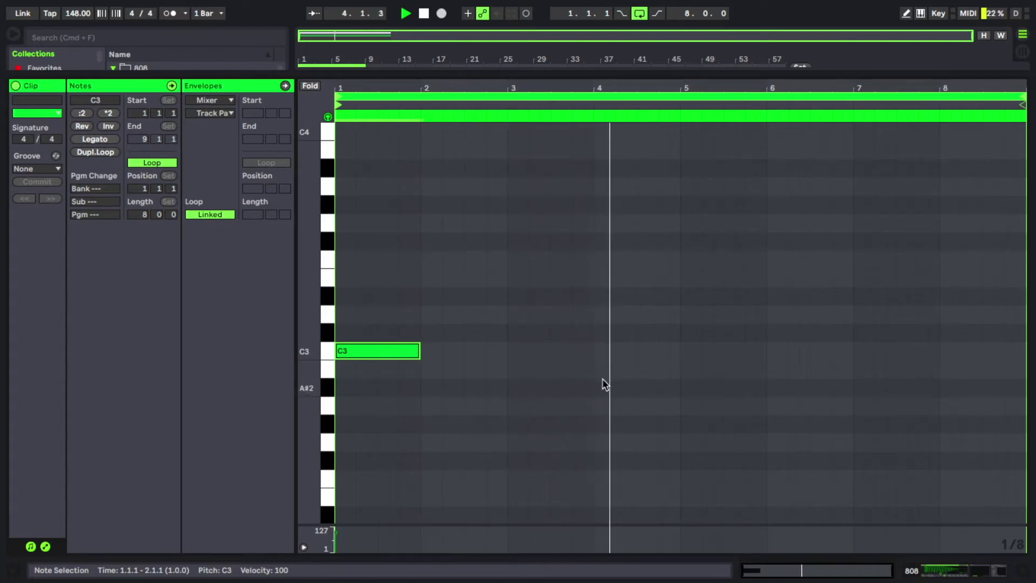
double_click(622, 352)
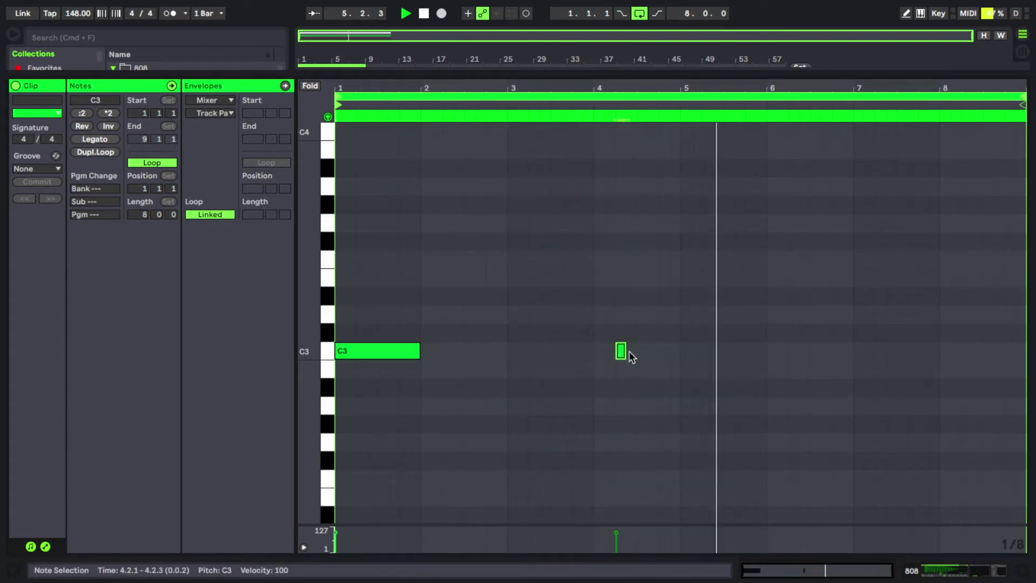
drag(626, 351, 644, 351)
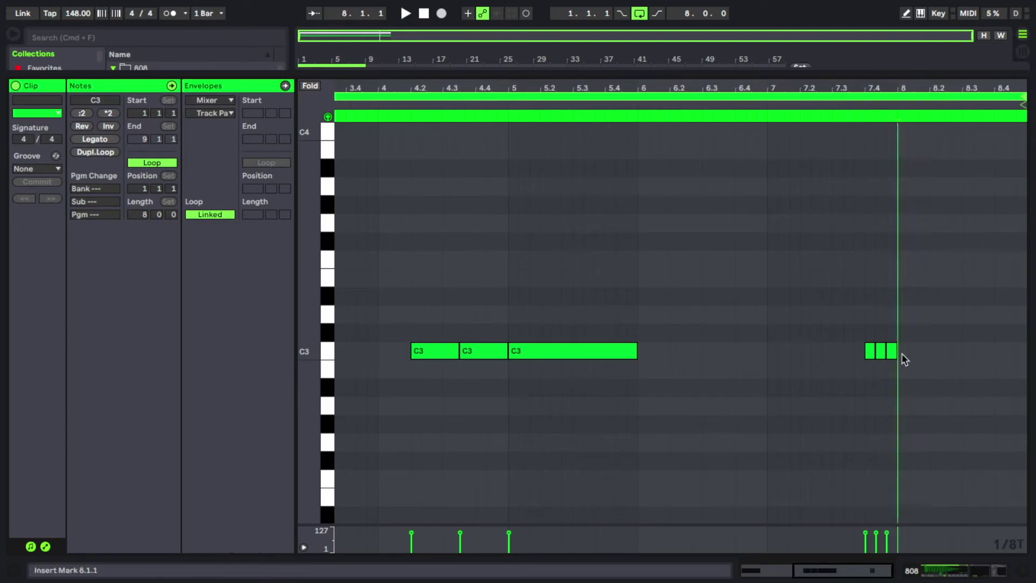
- Enter two back-to-back quarter-note-triplet C3 notes starting at 8.1.1, directly after the three short notes ending bar 7
double_click(902, 352)
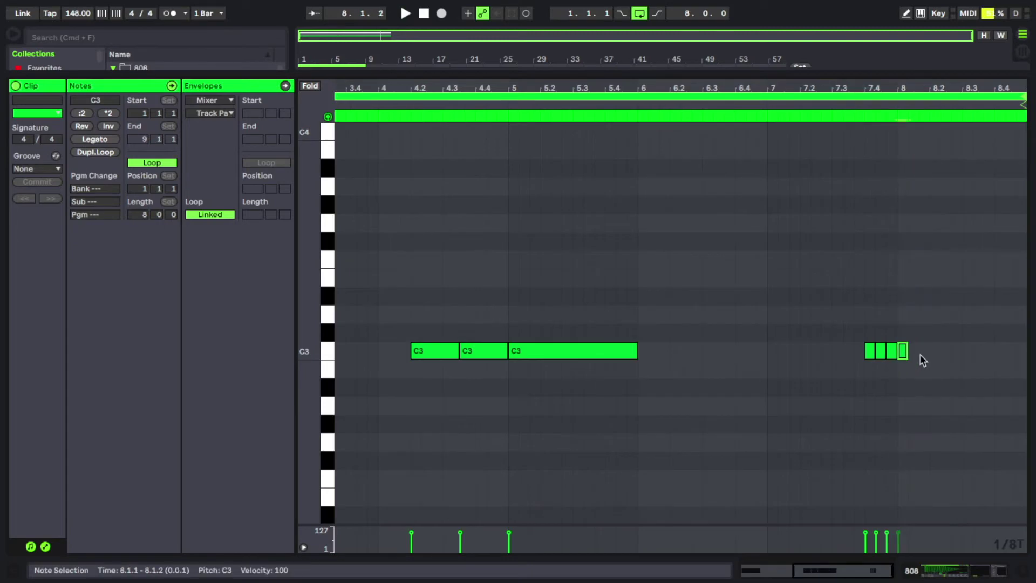
double_click(922, 352)
drag(927, 351, 938, 351)
click(951, 353)
click(890, 398)
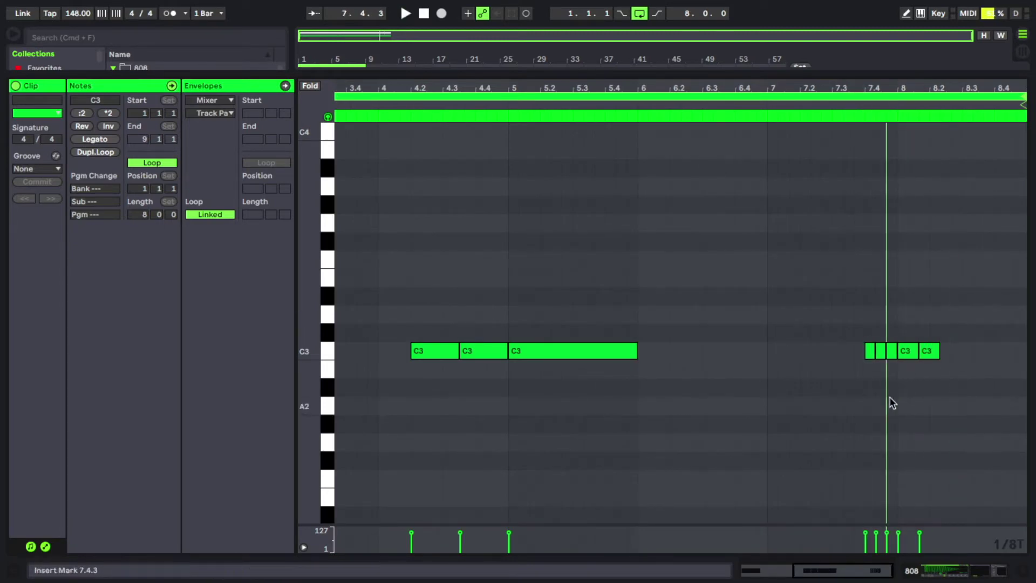
- Play the 808 pattern and move the last C3 note in bar 8 to 8.2.2
drag(827, 87, 827, 44)
key(space)
click(392, 303)
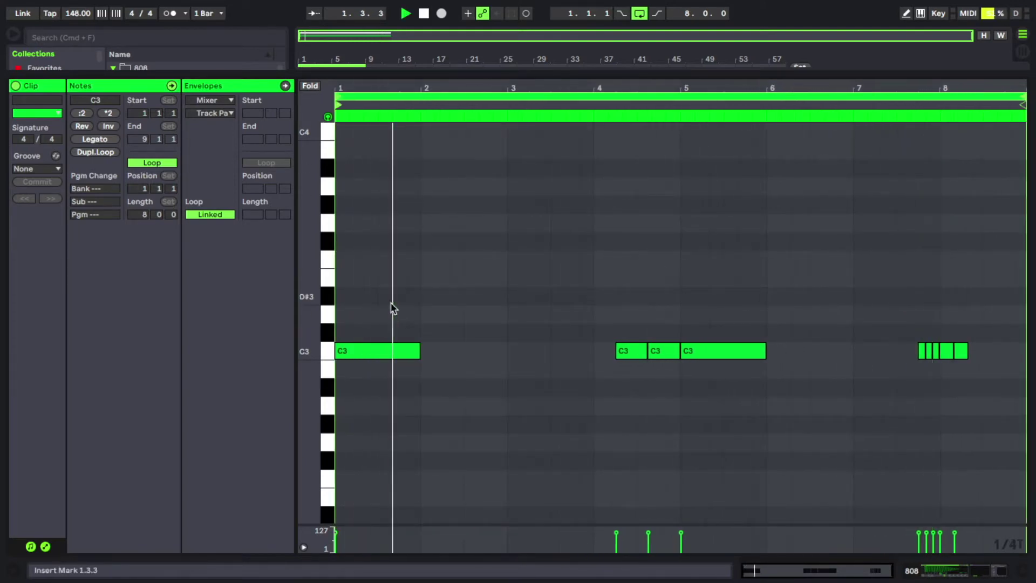
click(327, 312)
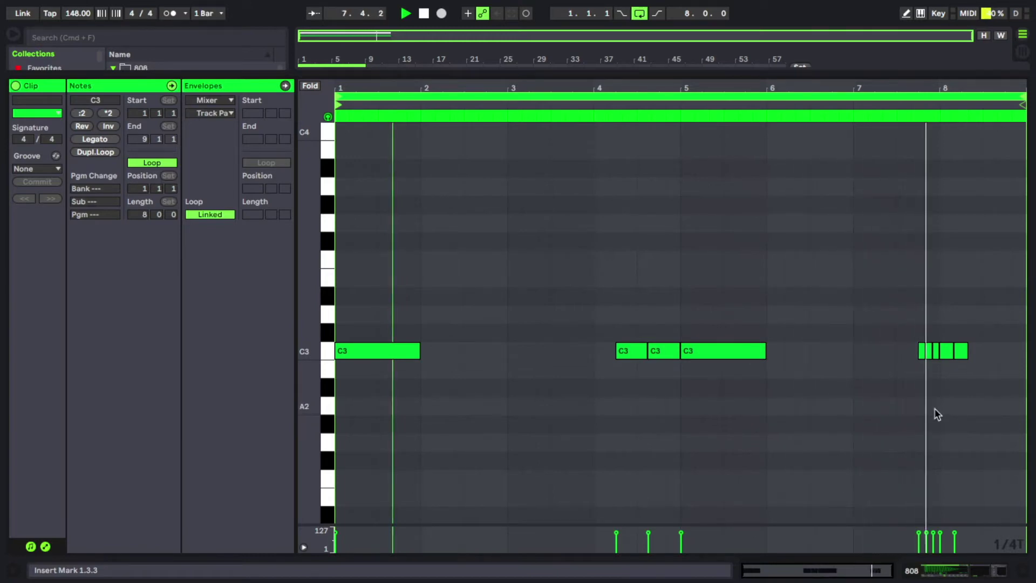
drag(957, 351, 975, 353)
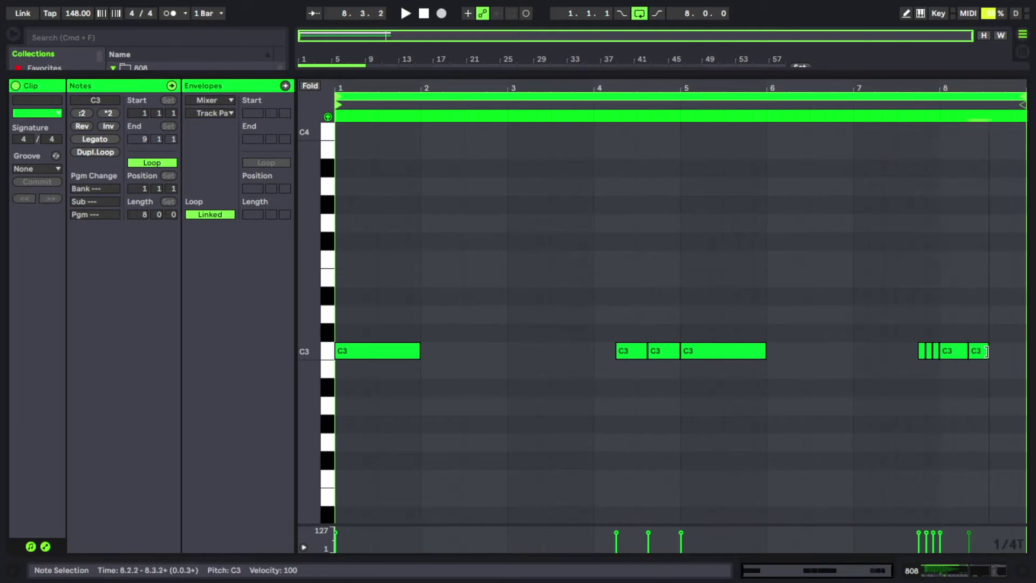
key(space)
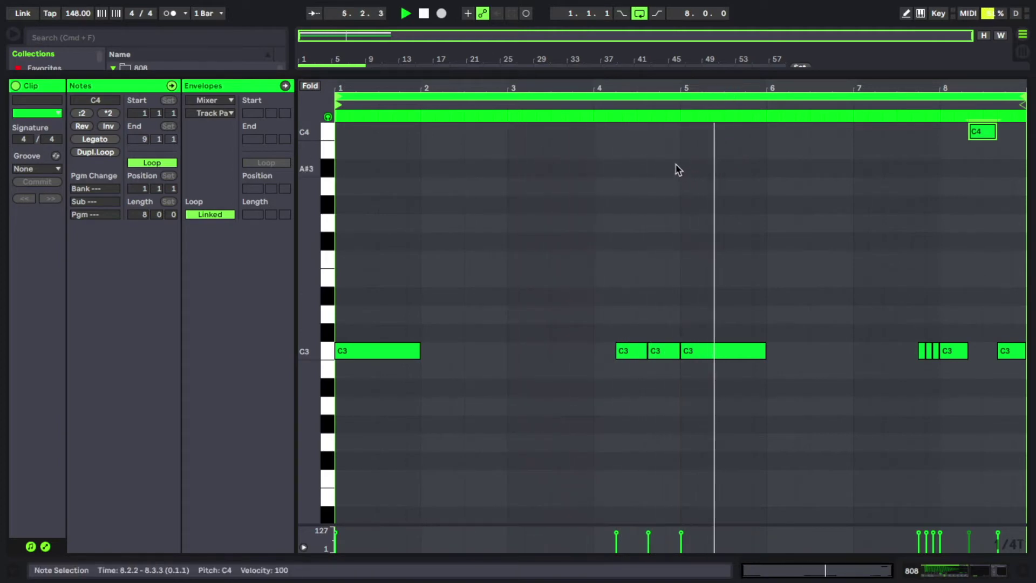
- Add a short C4 note from 4.4.3 to 5.1.1, end the C3 note before it at 4.4.3, and play the pattern
scroll(674, 155, up, 1)
double_click(675, 147)
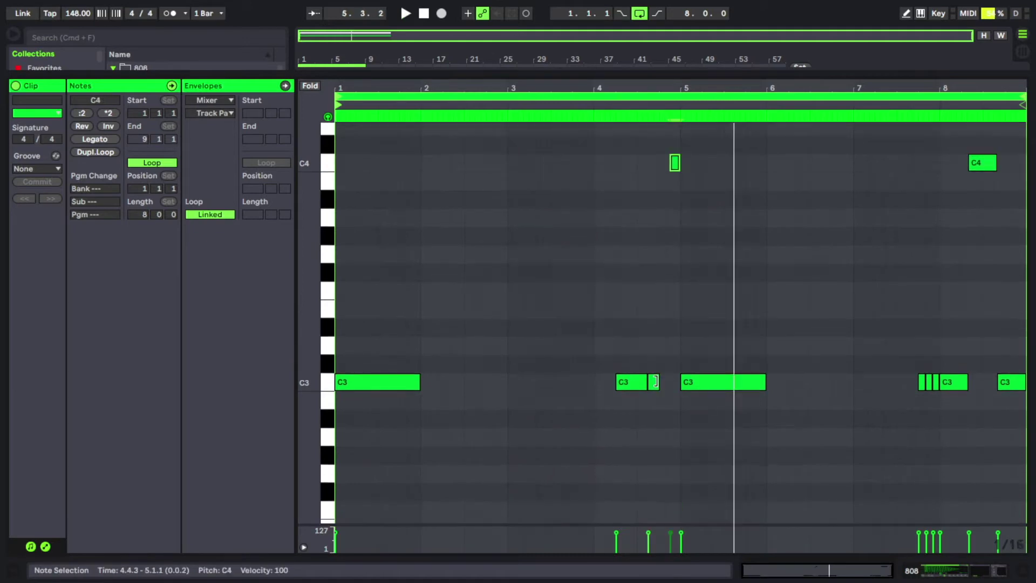
drag(656, 381, 669, 382)
click(669, 408)
key(space)
click(751, 426)
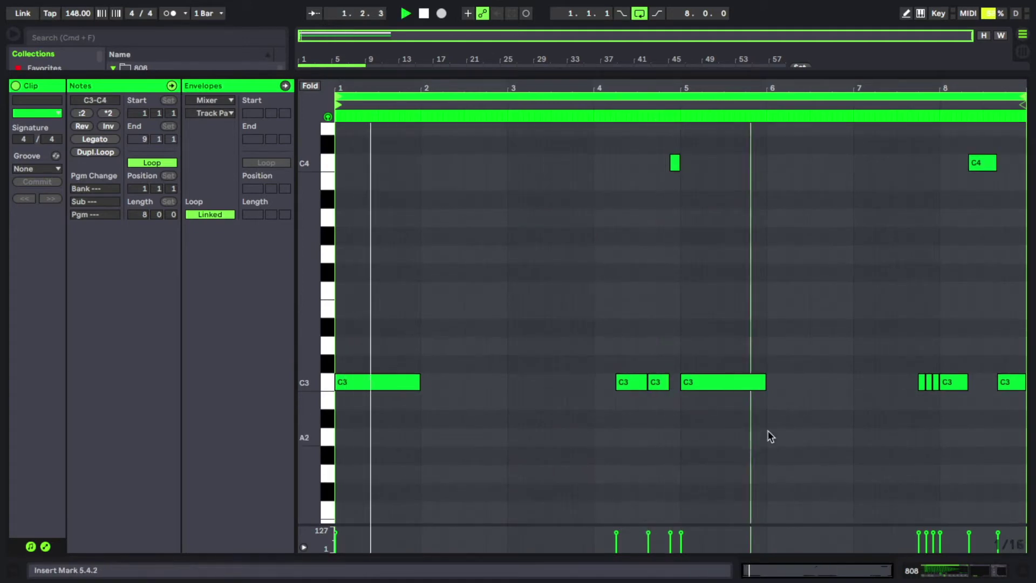
click(822, 355)
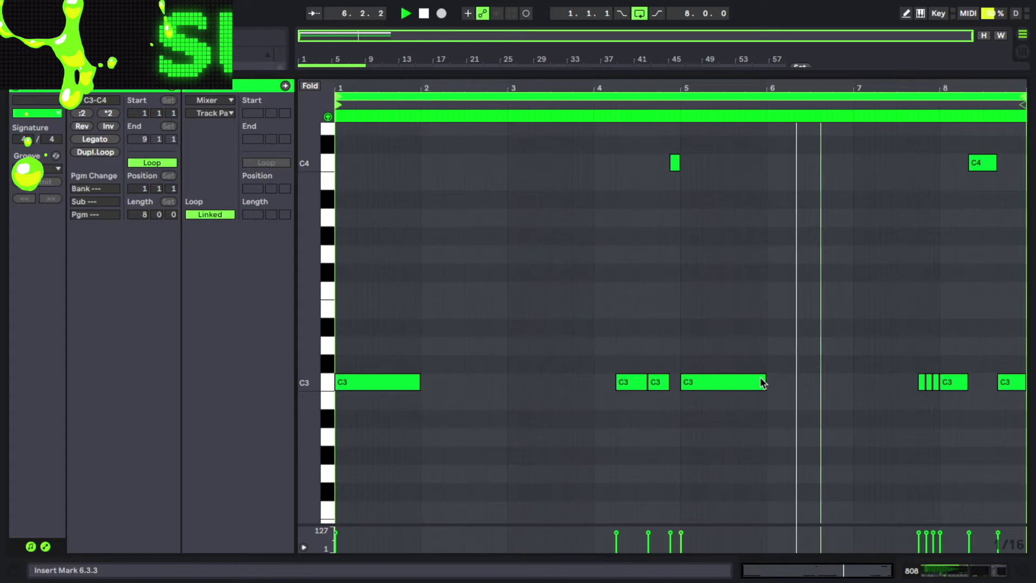
- Shorten the C3 note at 5.1.1 to end at 5.2.3, duplicate it directly after itself, and extend the copy to the end of bar 5
drag(763, 382, 712, 383)
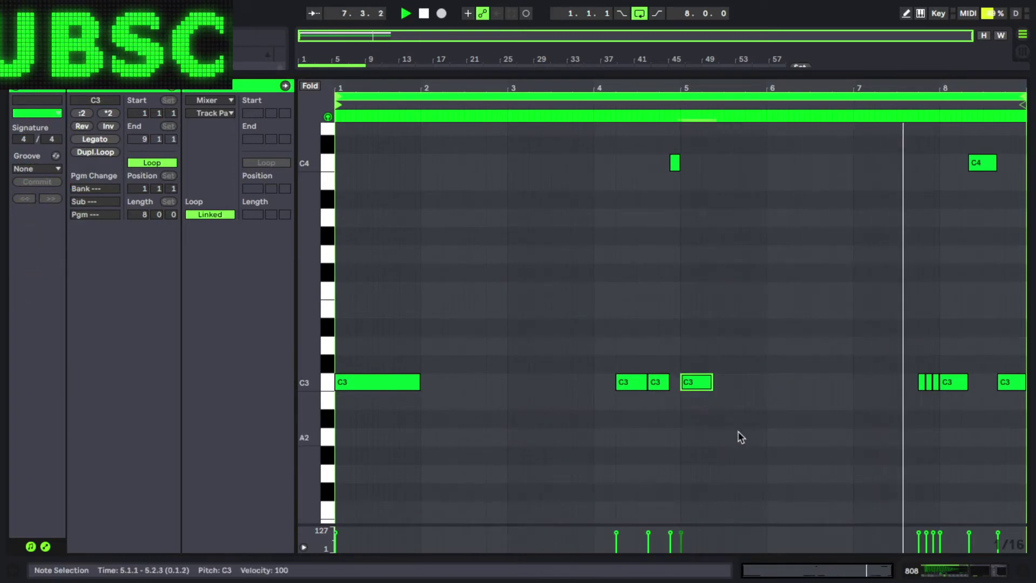
key(ctrl+d)
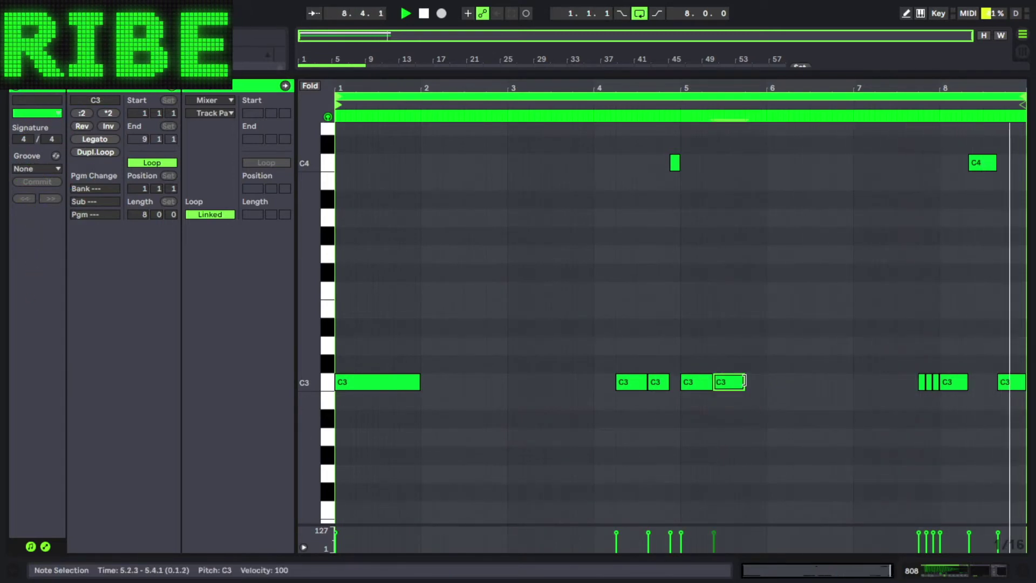
drag(744, 381, 766, 381)
click(832, 350)
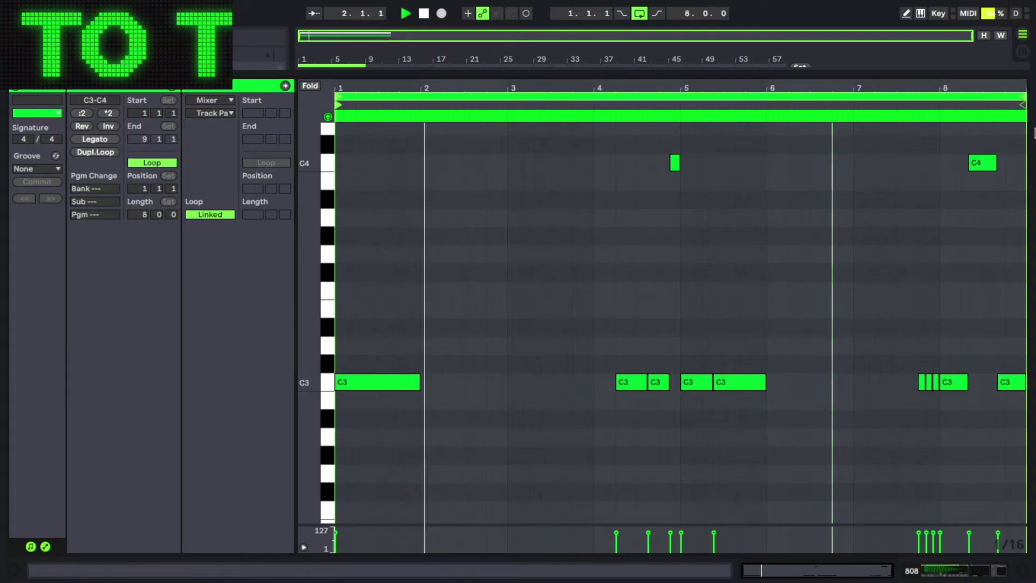
- Shorten the C4 note in bar 8 to span 8.2.3 to 8.3.3 and move the last C3 note to start at 8.3.3
drag(1024, 88, 1025, 141)
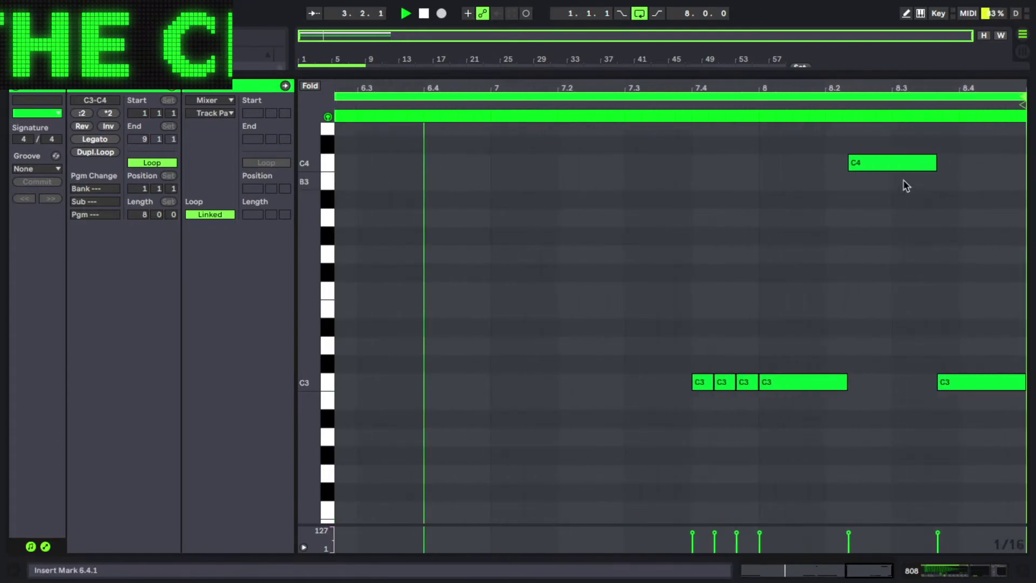
drag(894, 169, 924, 167)
click(955, 383)
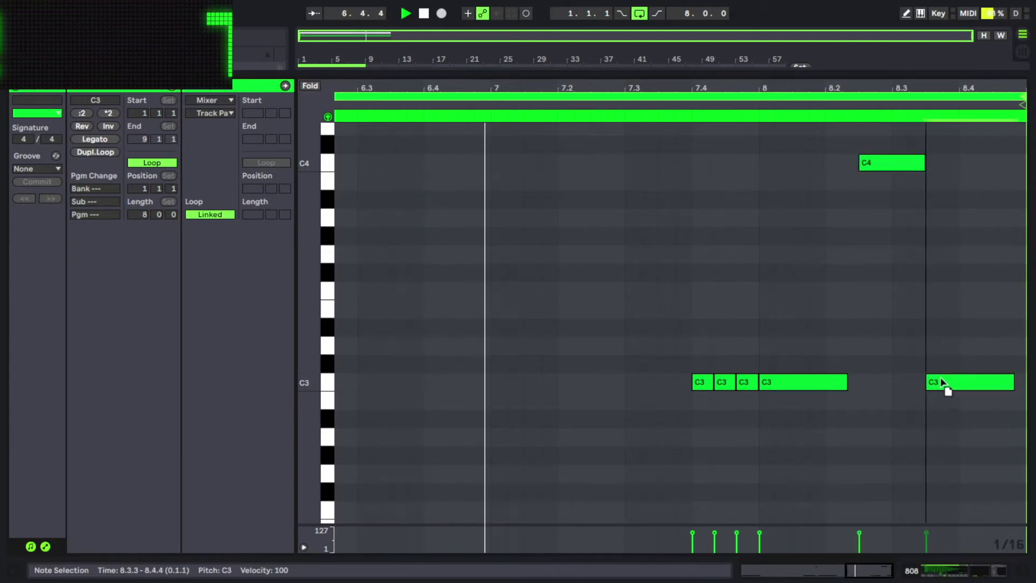
drag(960, 382, 946, 380)
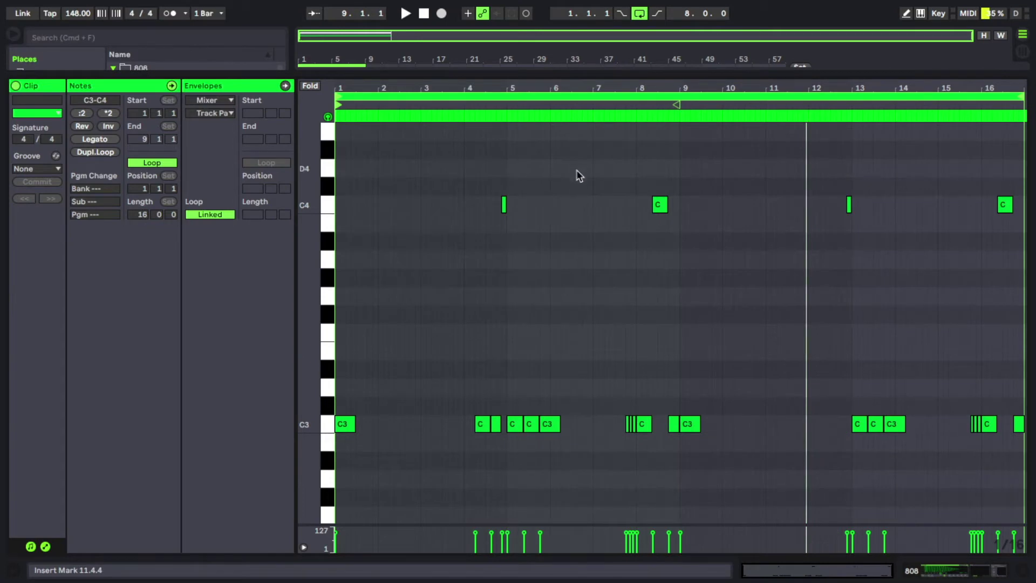
- Move the group of closing notes in bars 7 and 8 four bars forward into bars 11 and 12
drag(585, 168, 846, 427)
click(758, 422)
drag(594, 181, 675, 462)
click(674, 460)
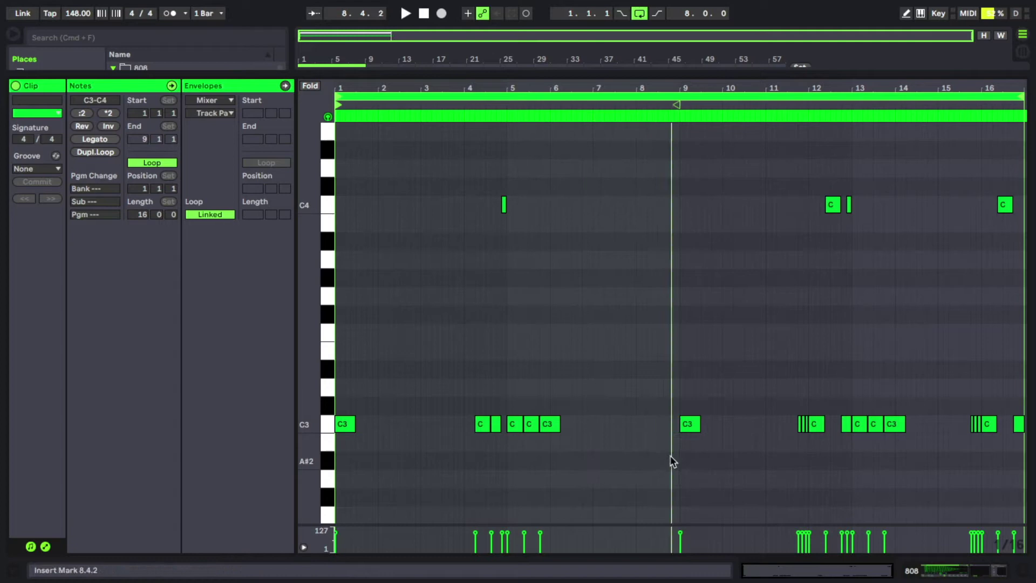
- Extend the 808 clip to 17.1.1 and fill bars 9 to 16 with copies of the KYOTO and BASS clips
scroll(671, 448, down, 2)
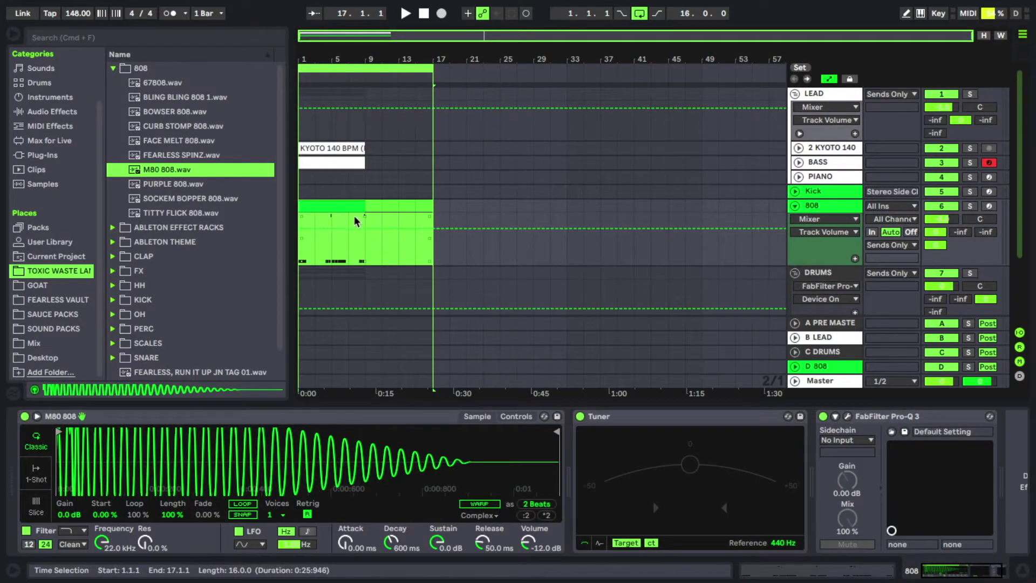
drag(364, 208, 418, 210)
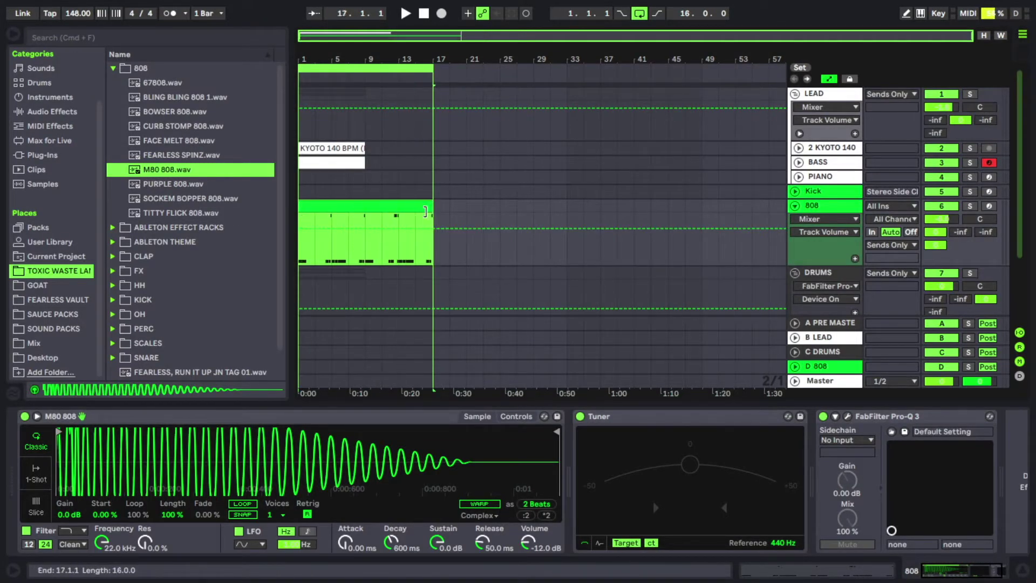
click(370, 167)
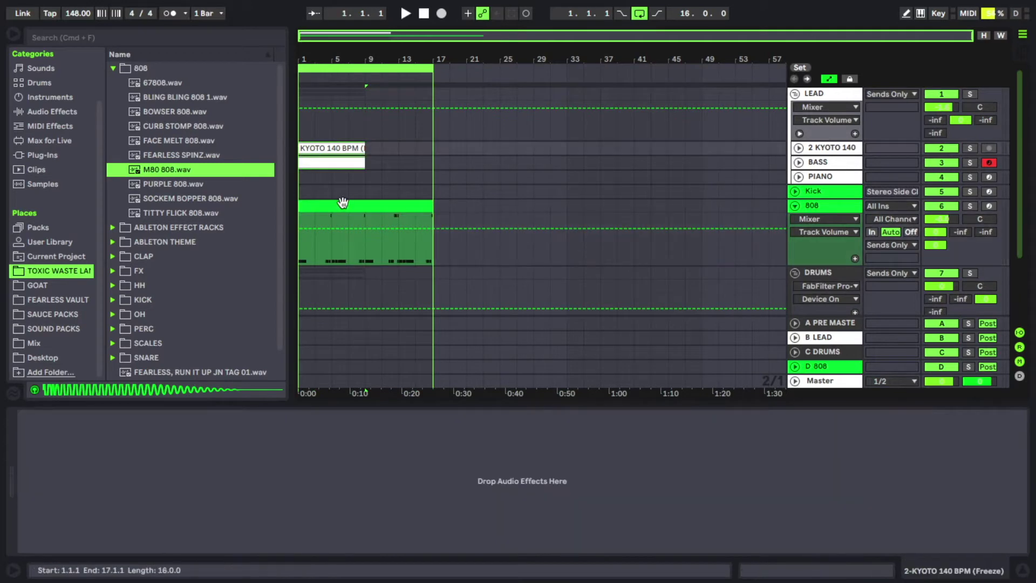
scroll(459, 204, down, 3)
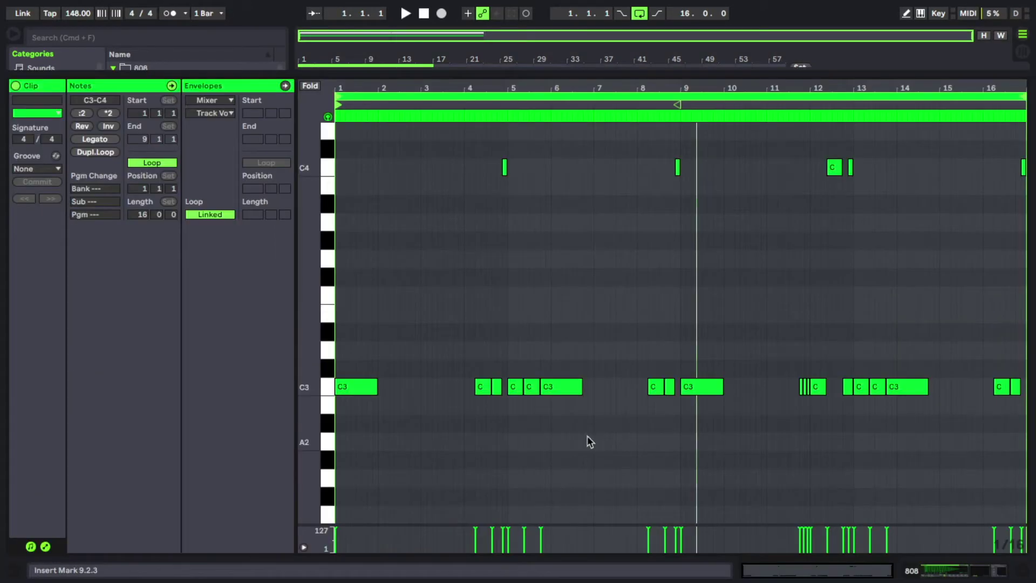
- Play the sixteen-bar 808 pattern and examine the notes around bars 13 and 14
key(space)
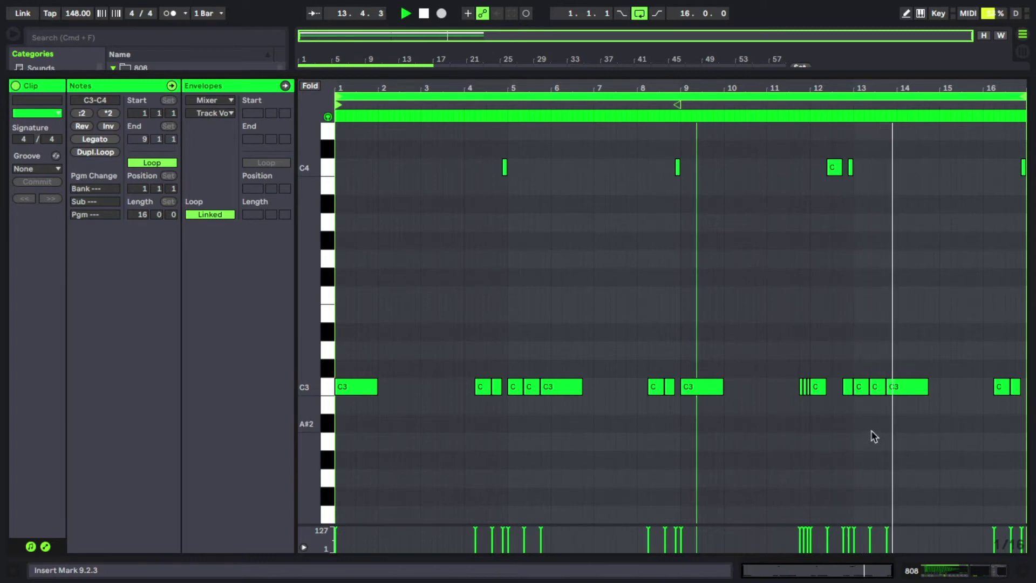
click(918, 425)
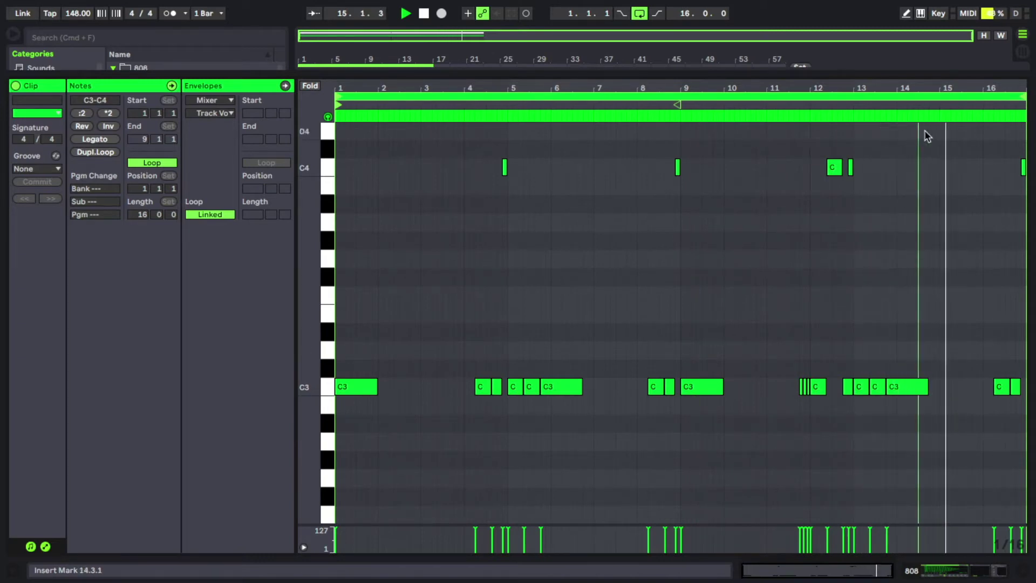
drag(921, 86, 886, 102)
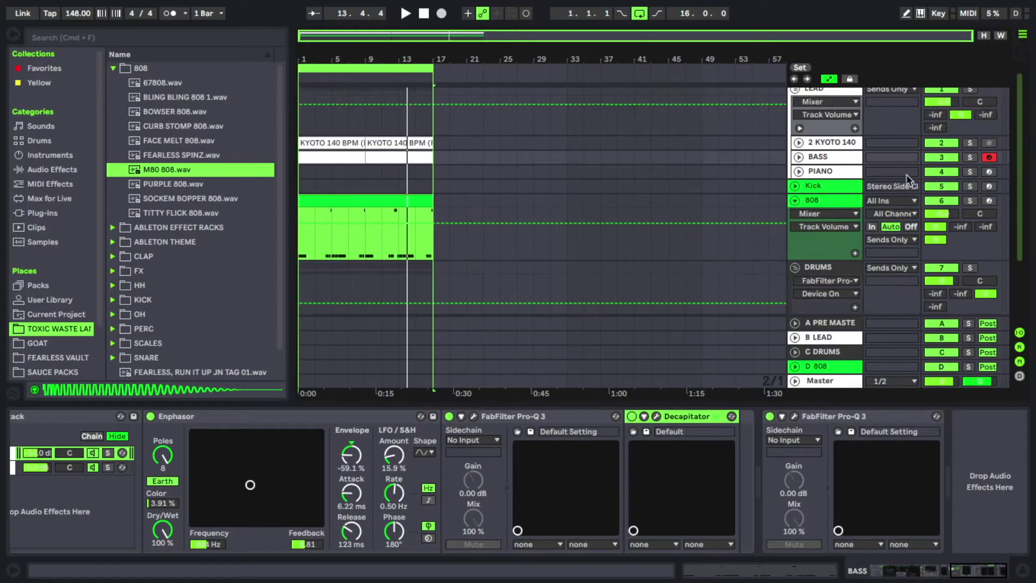
- Solo the BASS and 808 tracks and change the low-cut slope in the BASS track's FabFilter Pro-Q 3
click(970, 200)
scroll(969, 197, up, 1)
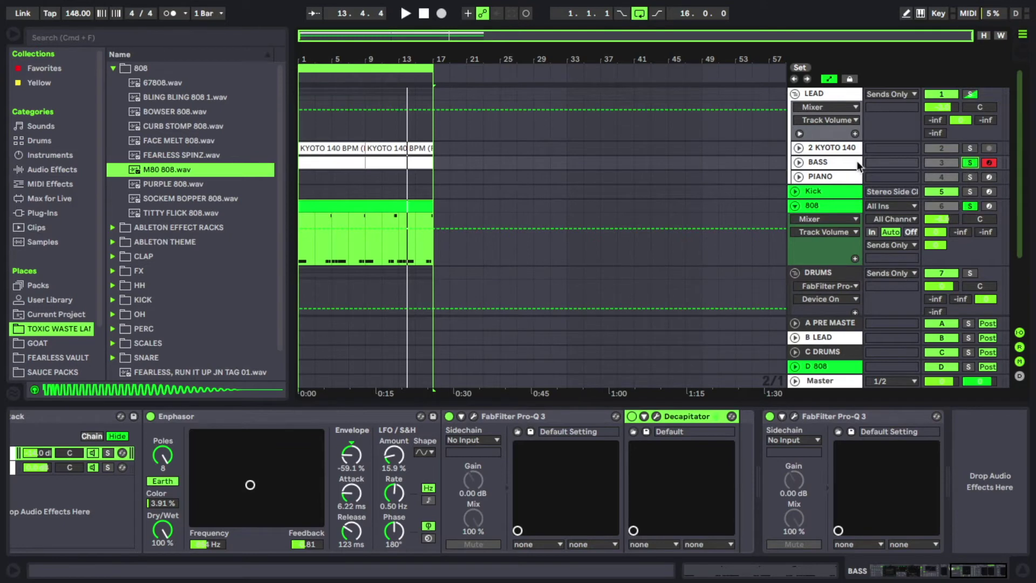
click(802, 419)
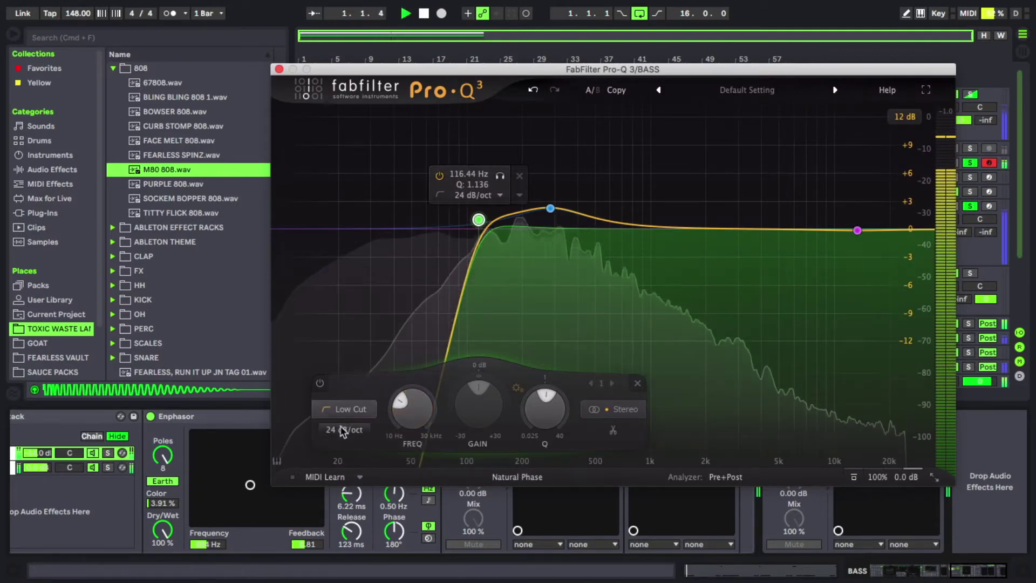
click(343, 430)
click(348, 505)
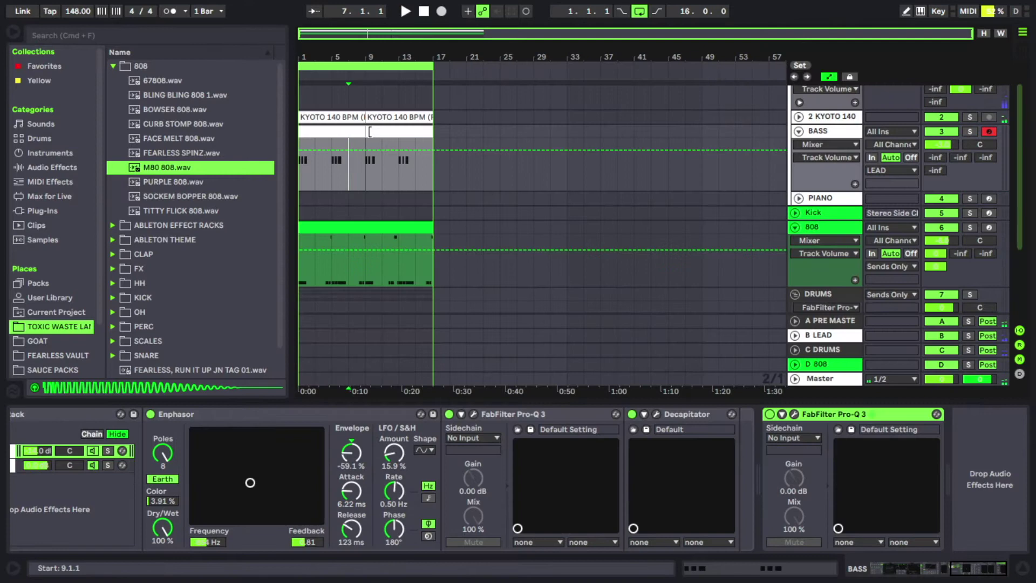
- Shorten the two BASS clips to two bars each, ending at 3.1.1 and 11.1.1, and play the arrangement from the start
drag(356, 130, 324, 132)
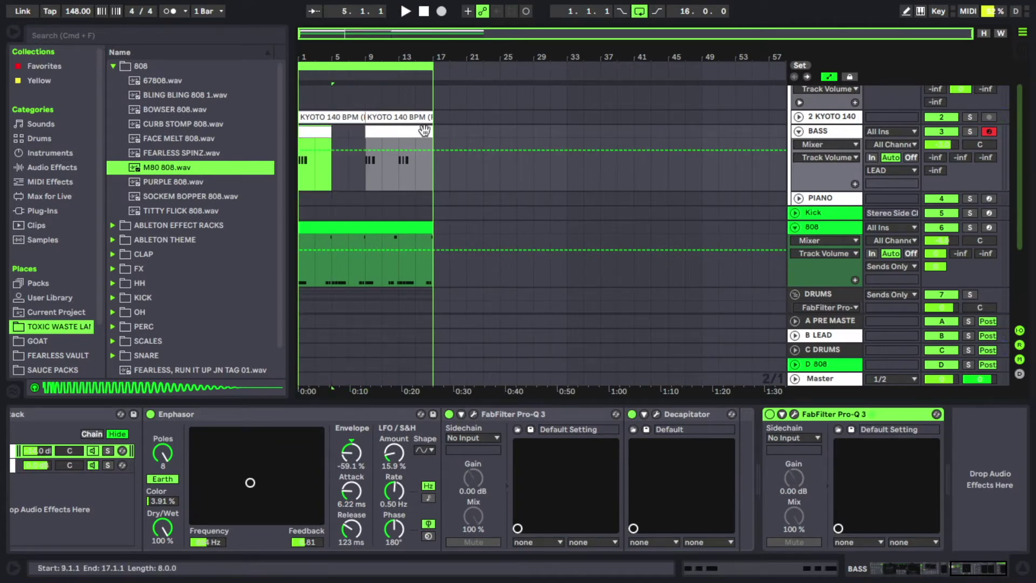
drag(432, 130, 307, 131)
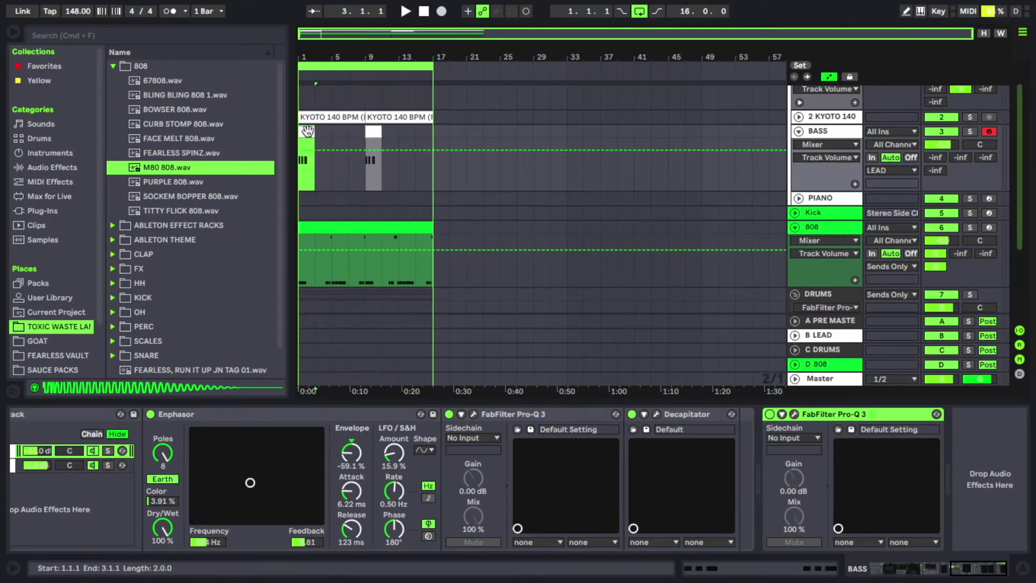
click(427, 10)
key(space)
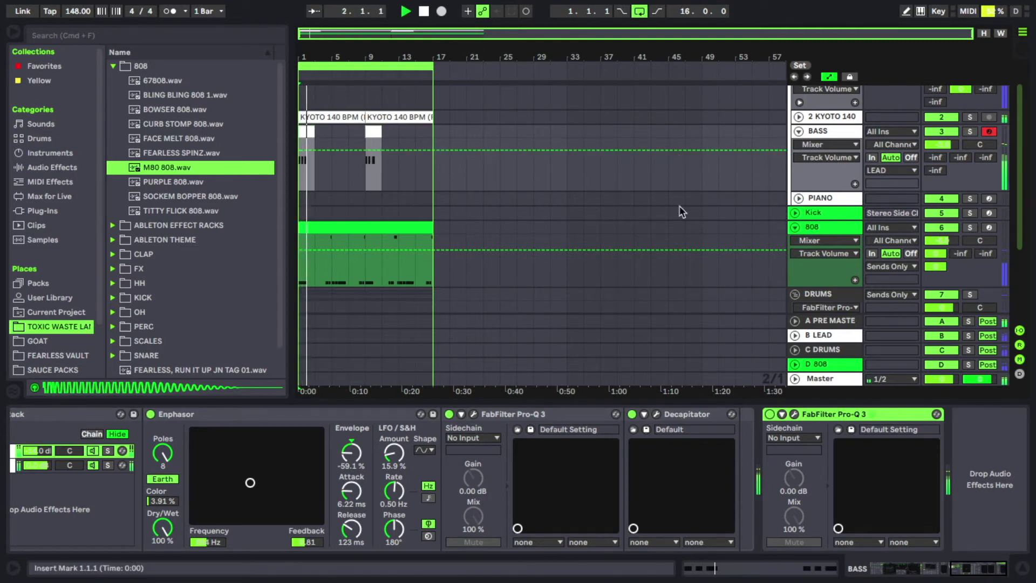
scroll(688, 208, up, 1)
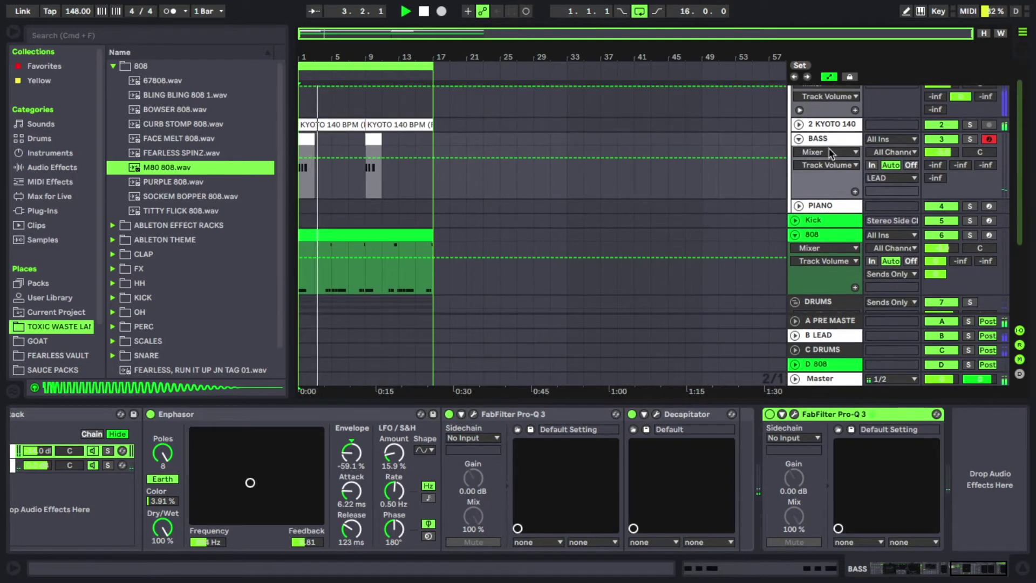
click(798, 139)
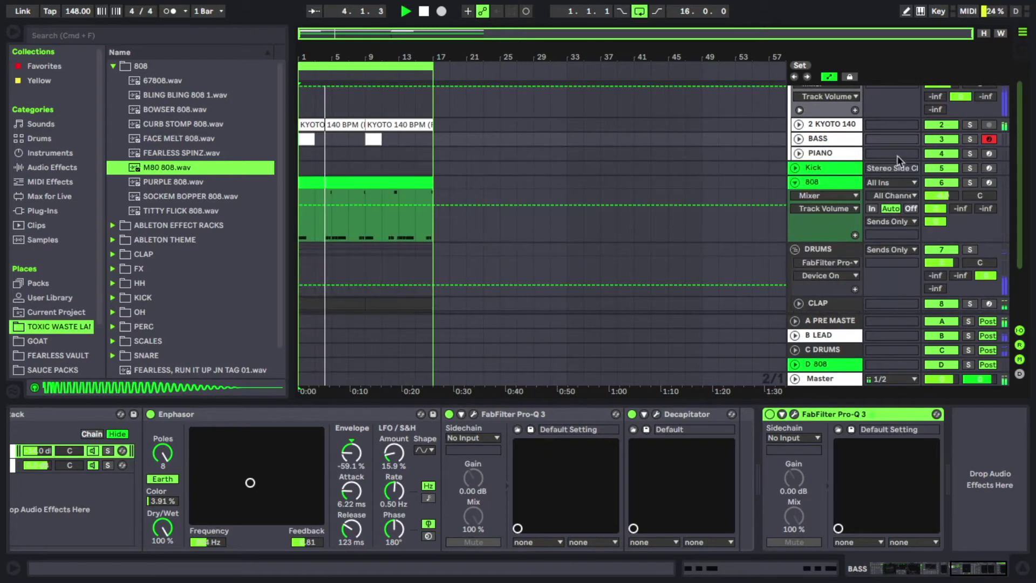
- Add the 808 DISTORTION effect rack to the 808 track after the FabFilter Pro-Q 3 and play the loop
click(797, 140)
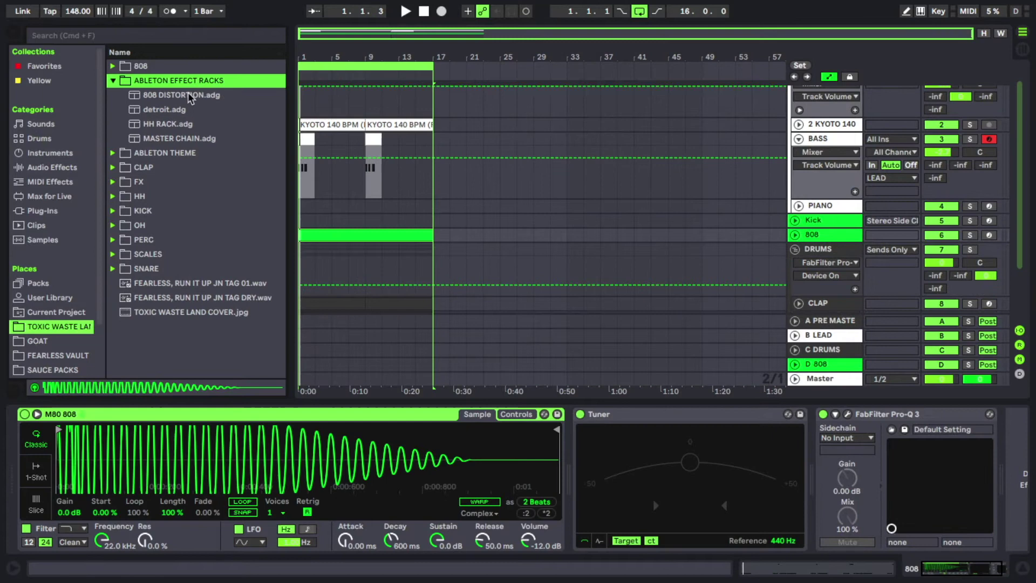
click(188, 96)
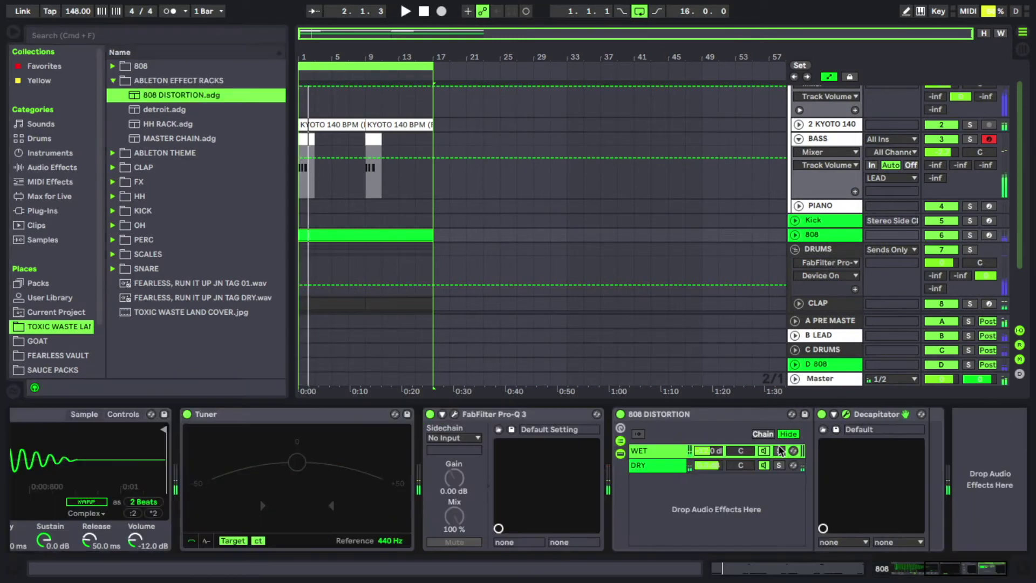
key(space)
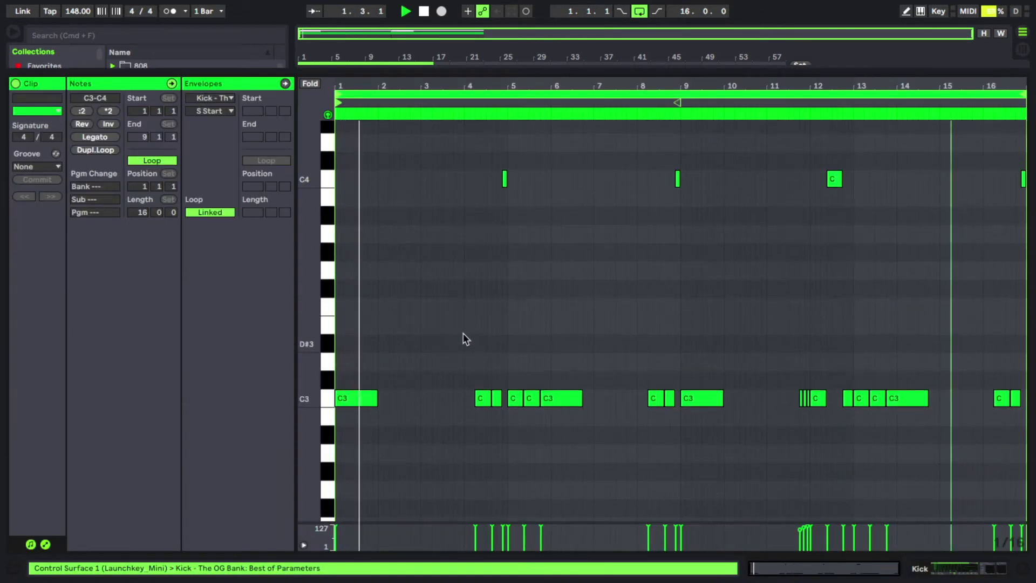
- Delete the short C4 kick note before bar 5 and extend the preceding C3 note to 5.1.1
scroll(478, 334, down, 2)
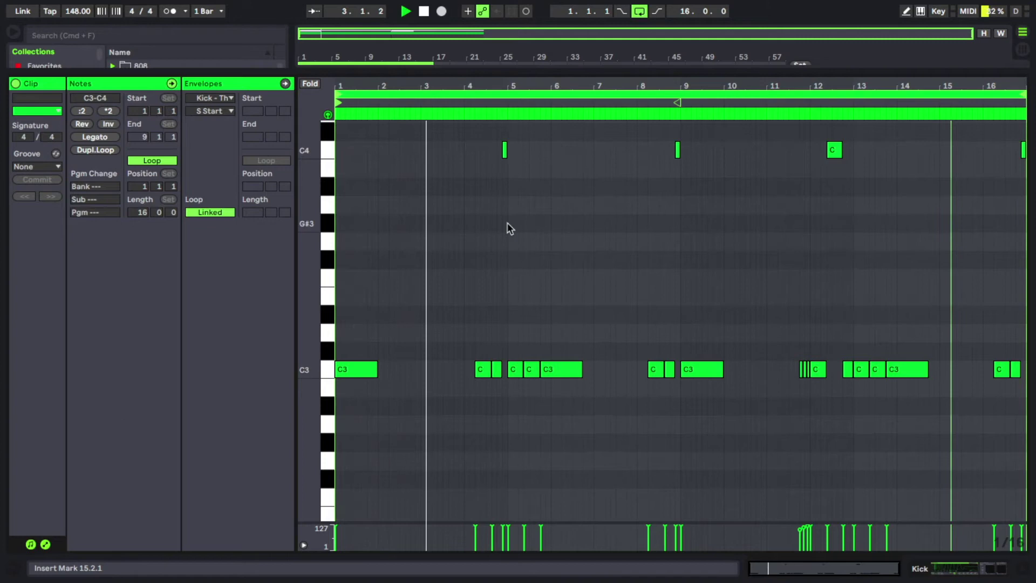
drag(482, 152, 573, 202)
key(Delete)
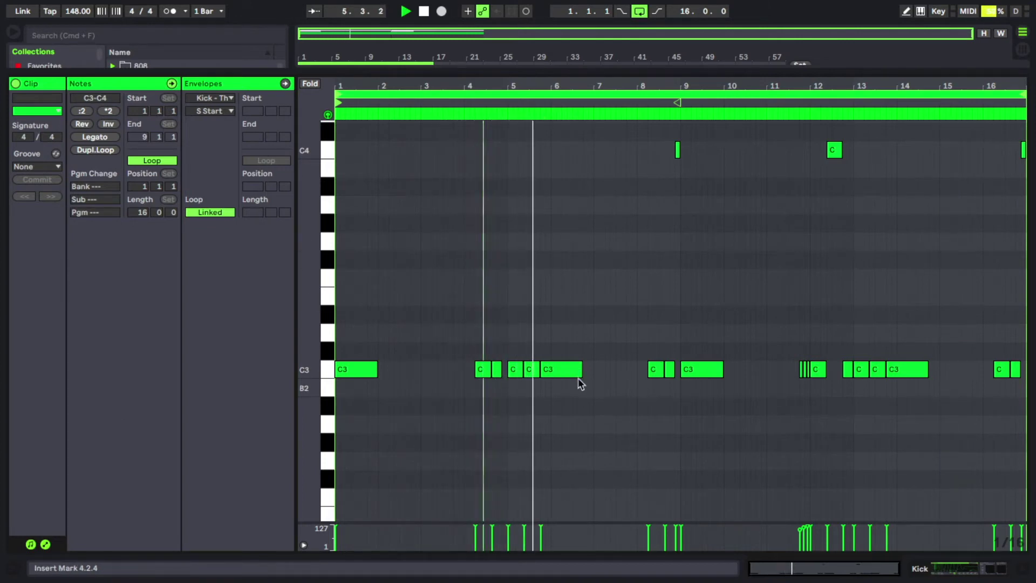
click(497, 369)
drag(500, 369, 506, 369)
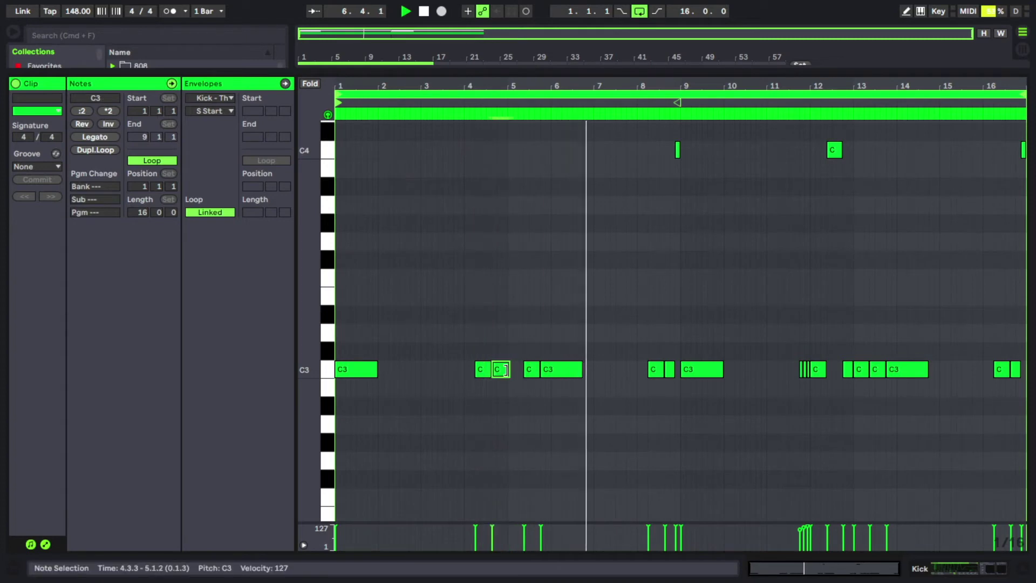
- Delete the short C4 kick note before bar 9 and extend the preceding C3 note to 9.1.1
click(629, 126)
drag(629, 128, 777, 187)
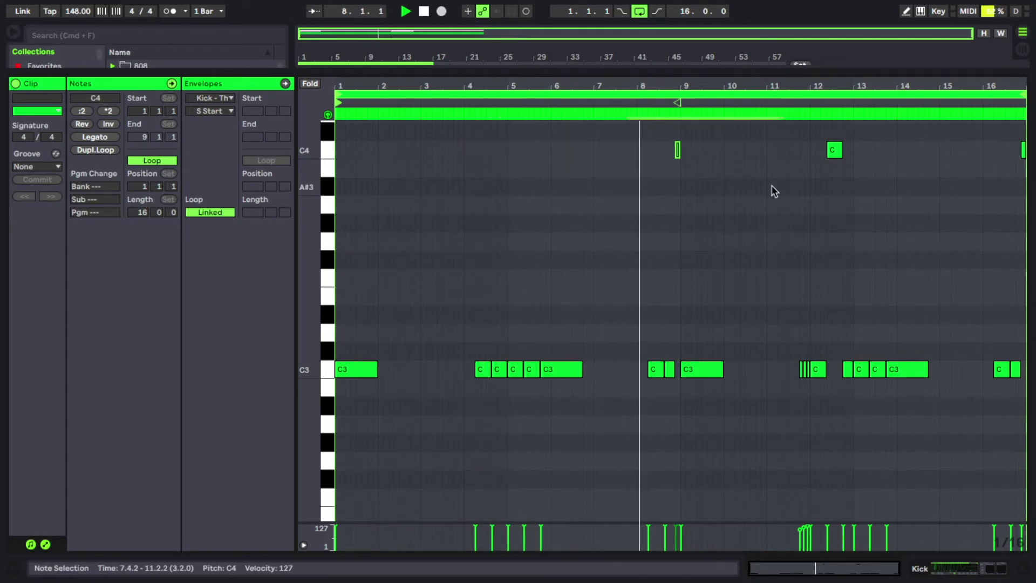
key(Delete)
click(672, 369)
drag(673, 369, 679, 369)
- Transpose the C4 kick note at 12.2.3 down one octave to C3
click(792, 273)
drag(786, 142, 899, 176)
key(shift+Down)
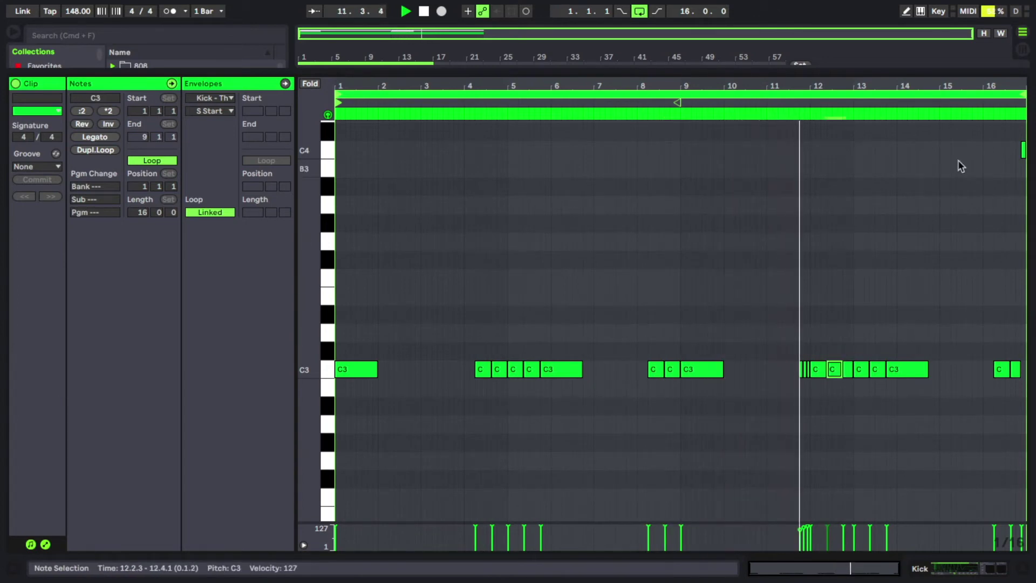
- Delete the C4 kick note at the end of bar 16 and the three short C3 notes ending bar 11
drag(970, 141, 1033, 179)
key(Delete)
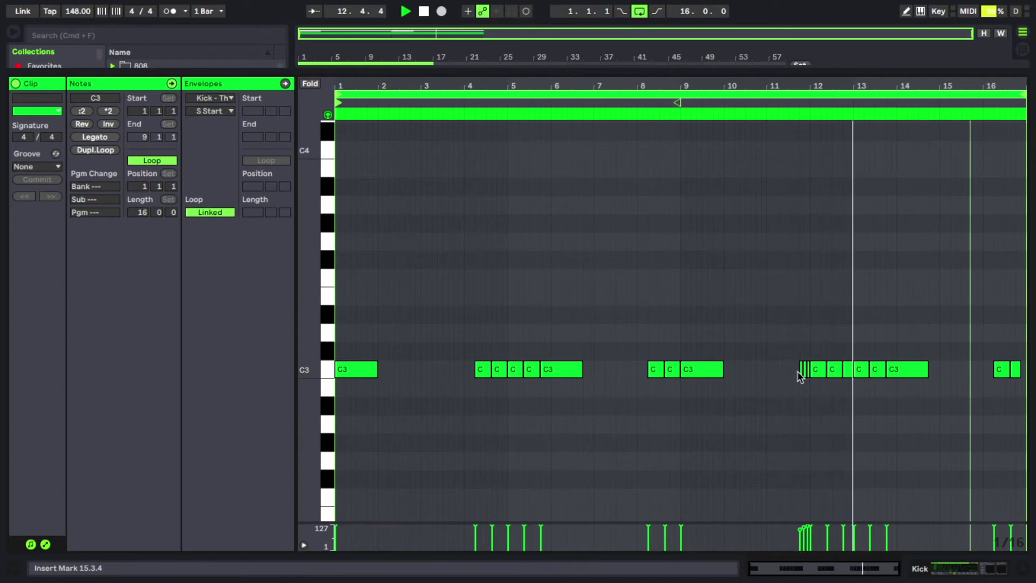
drag(794, 356, 809, 395)
key(Delete)
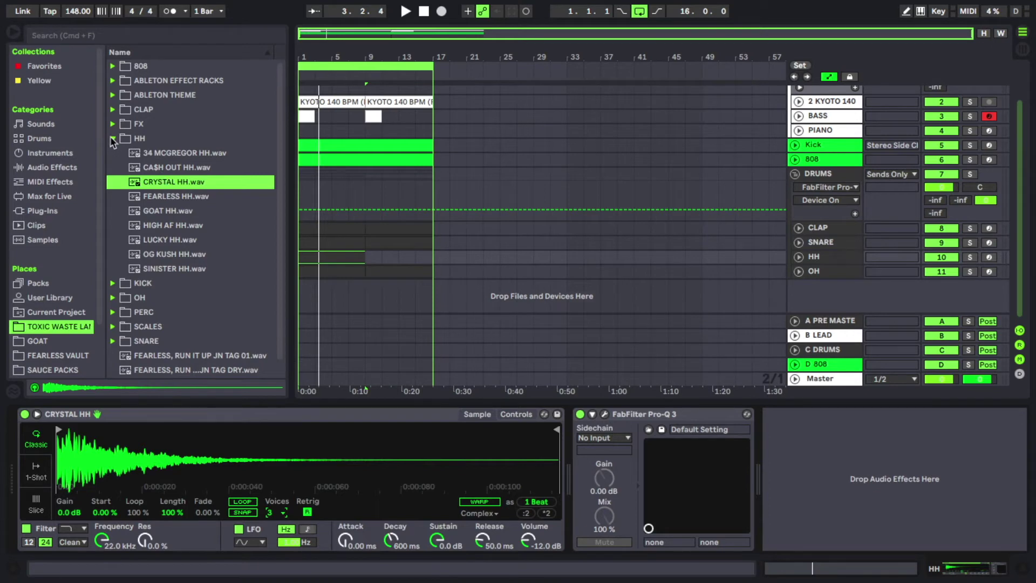
- Collapse the HH sample folder and lower the velocity of the hi-hat note at 8.1.2
click(113, 138)
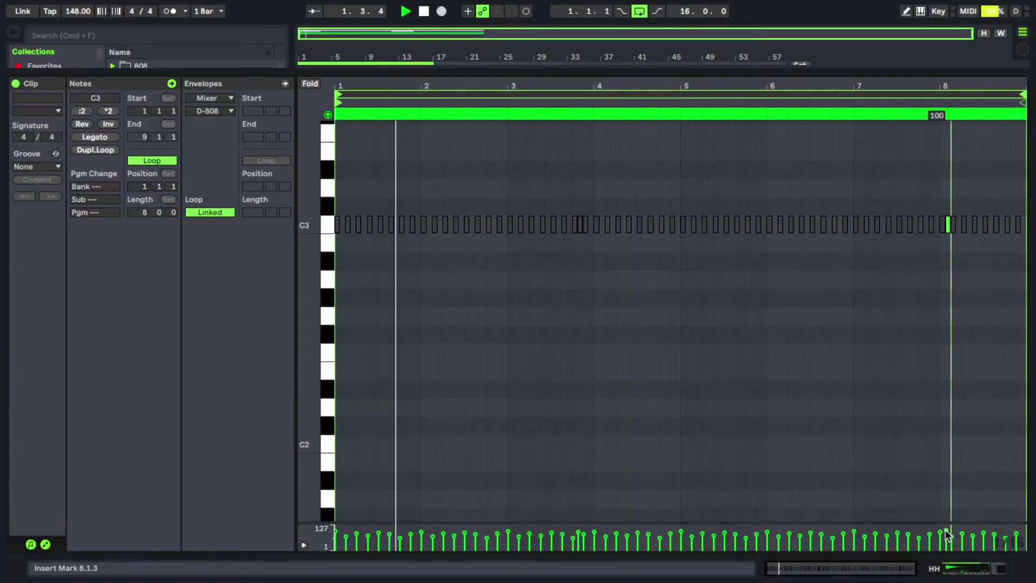
drag(946, 531, 946, 535)
click(952, 485)
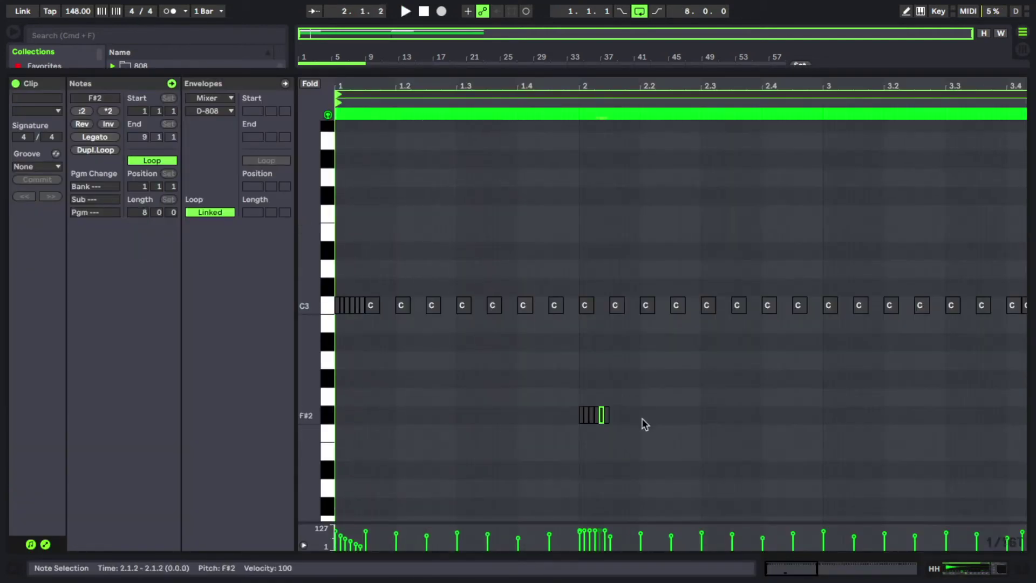
- Try adding short F#2 hi-hat notes around 2.2.1
click(641, 420)
double_click(643, 419)
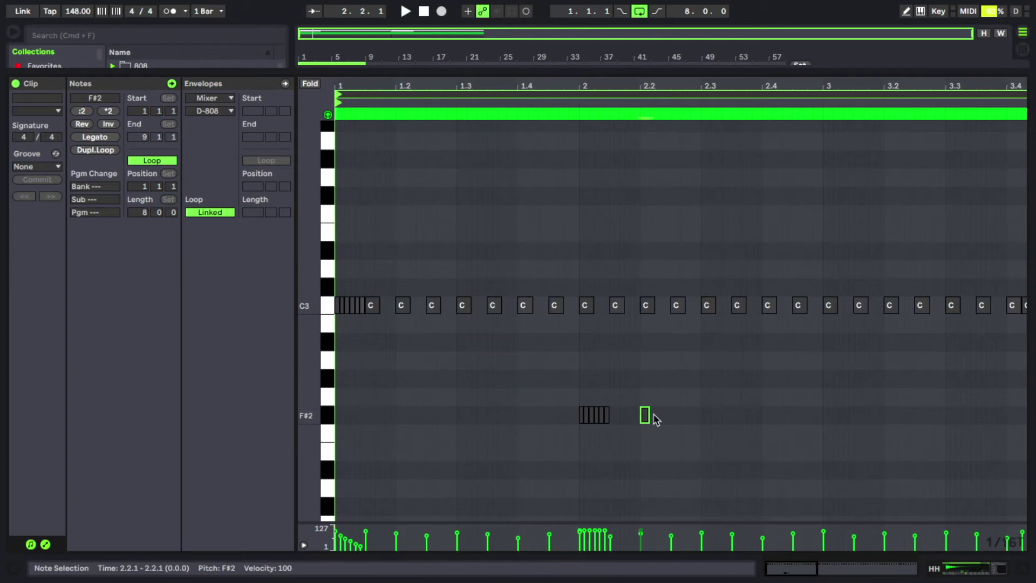
double_click(657, 414)
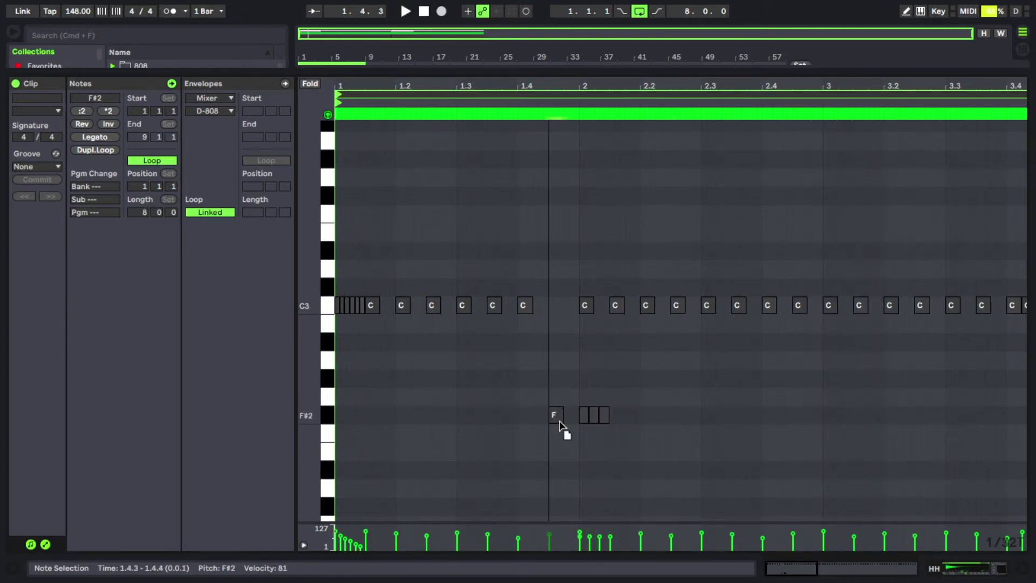
- Move the hi-hat note at 1.4.3 down to F#2 and play back the pattern
click(559, 431)
key(space)
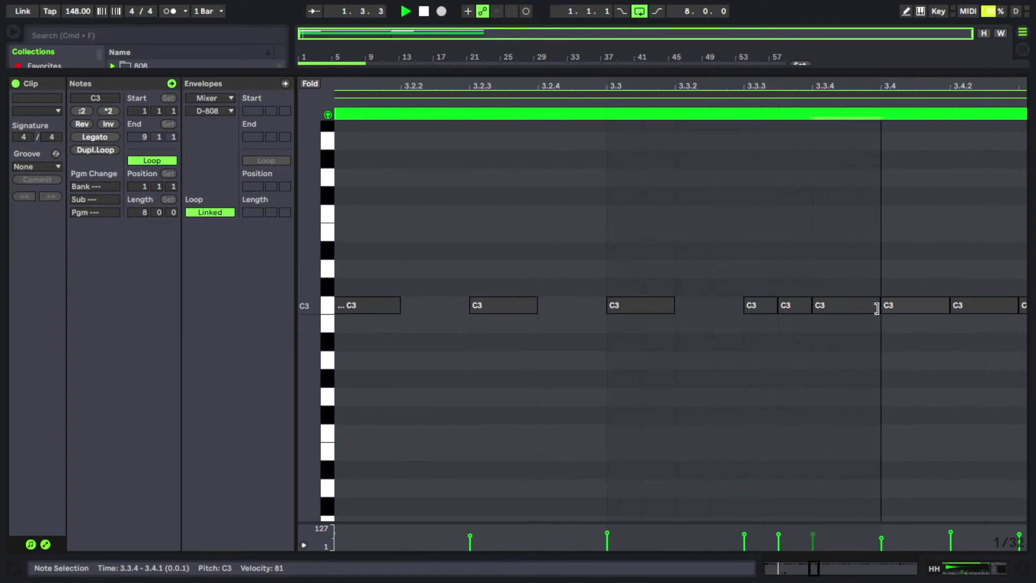
- Duplicate the three-note C3 hi-hat roll from 4.1.2 onto 4.1.3 and play it back
click(850, 311)
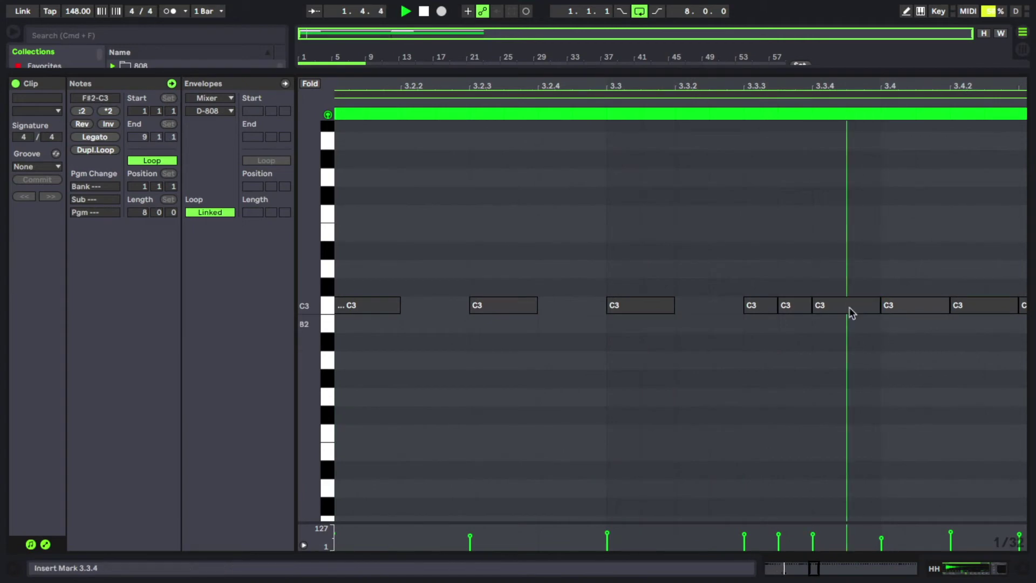
drag(815, 84, 710, 96)
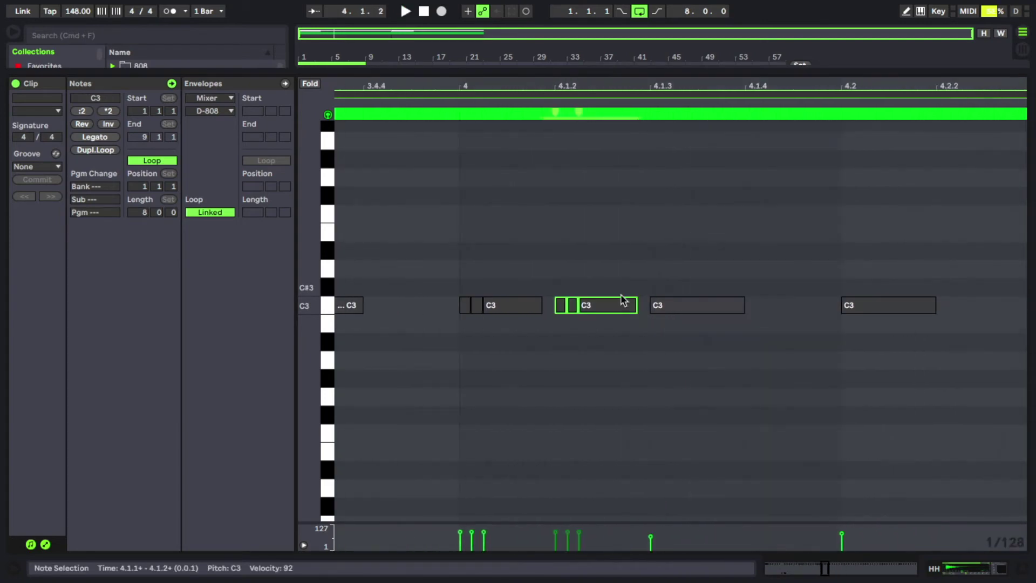
drag(621, 300, 713, 313)
click(711, 344)
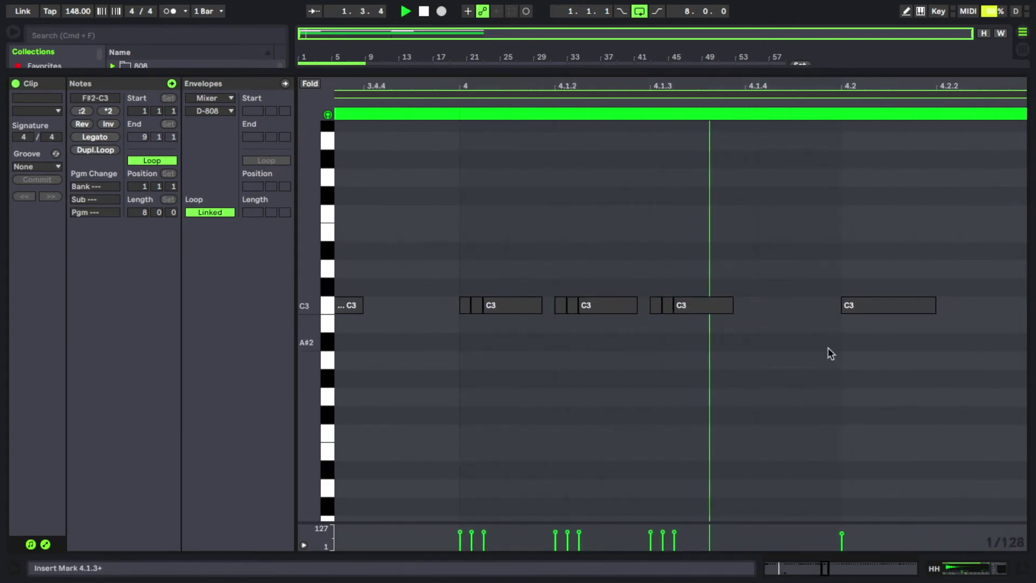
drag(625, 85, 831, 56)
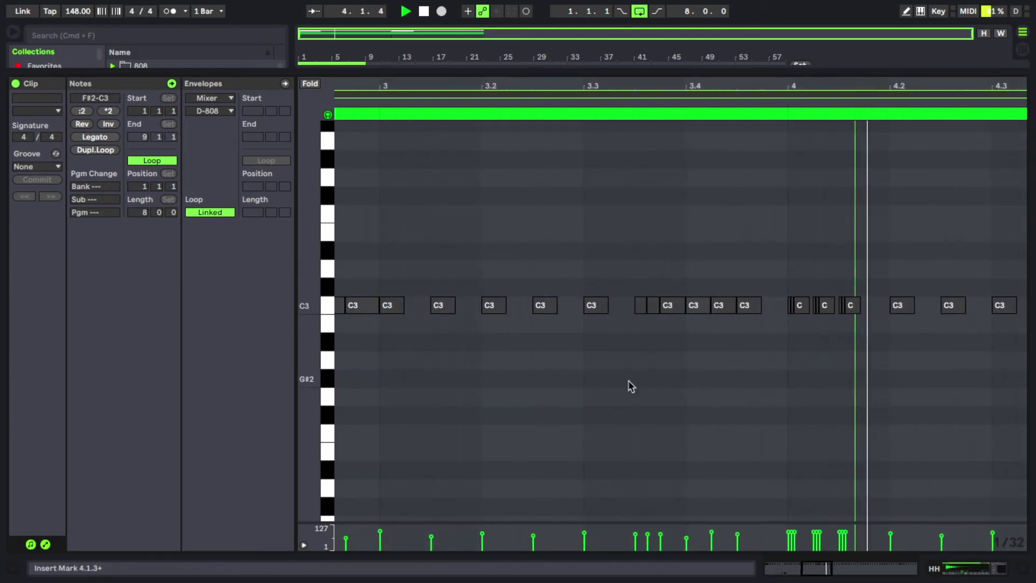
- Stop playback and delete the C3 hi-hat notes around beat 2.3
scroll(729, 361, down, 2)
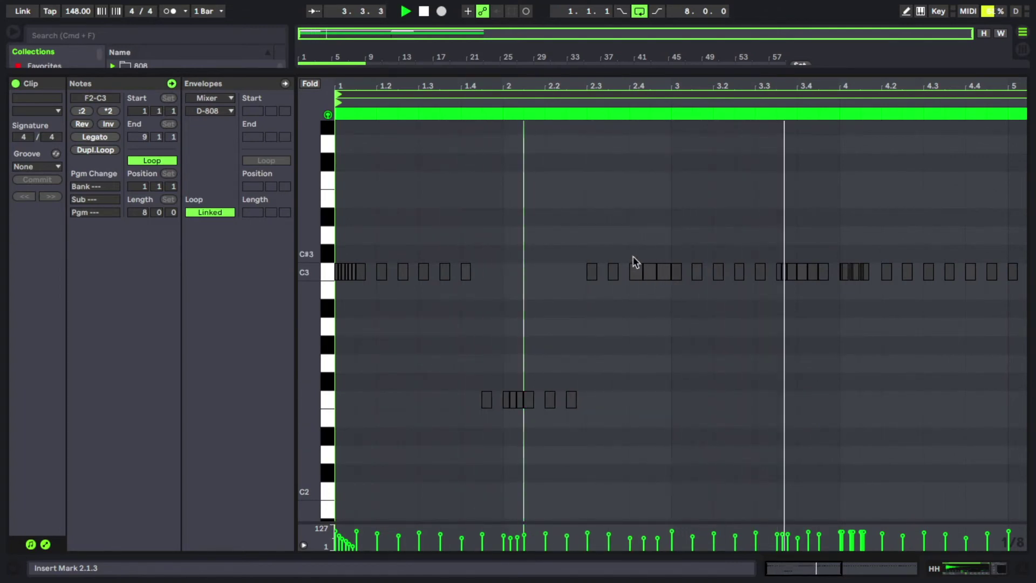
key(space)
drag(631, 250, 582, 262)
key(Delete)
click(648, 317)
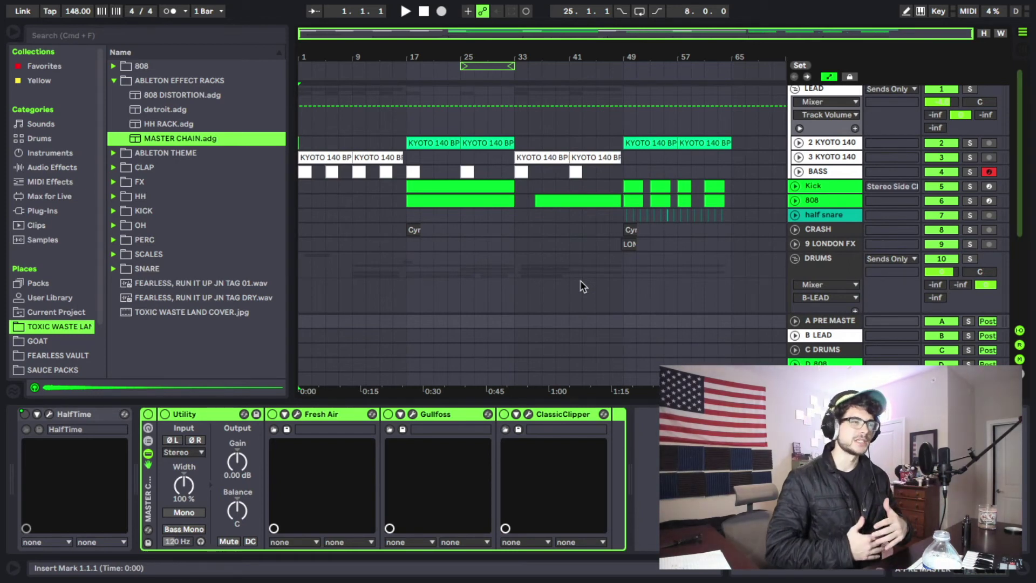
- Look over the full arrangement, from the KYOTO sample tracks down to the drum group and the producer tag
scroll(494, 222, down, 5)
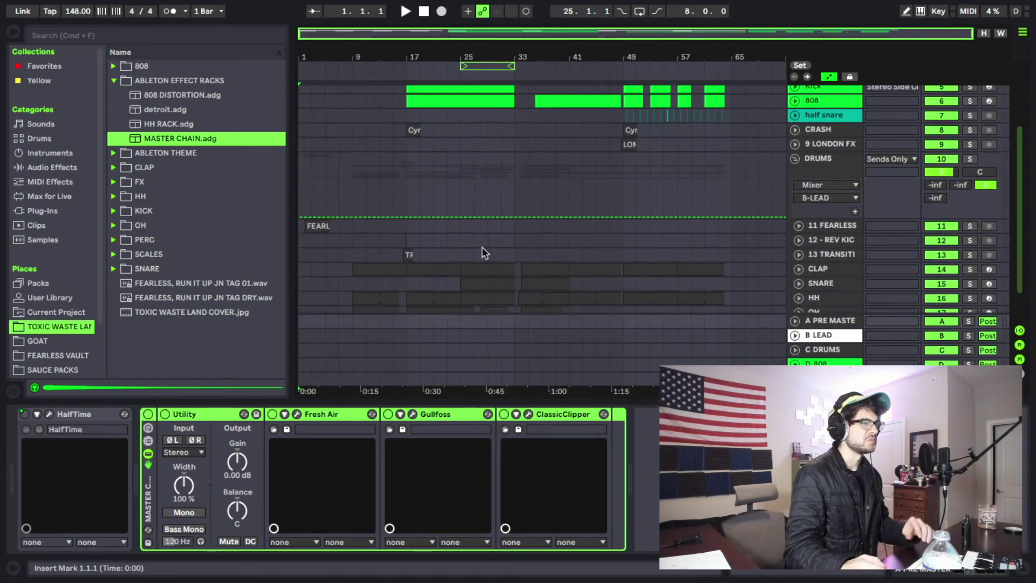
click(338, 226)
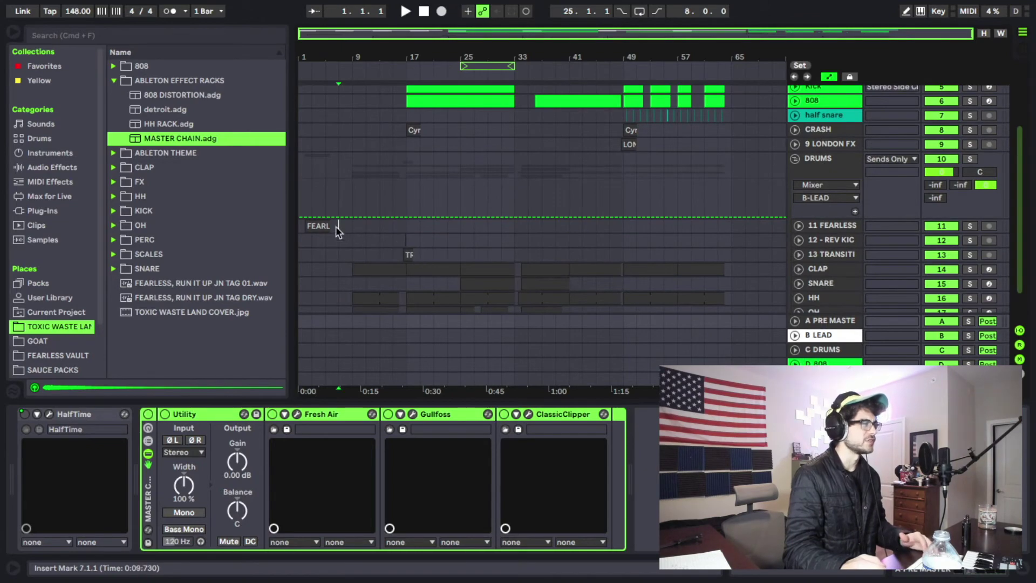
scroll(405, 220, up, 4)
scroll(415, 217, down, 2)
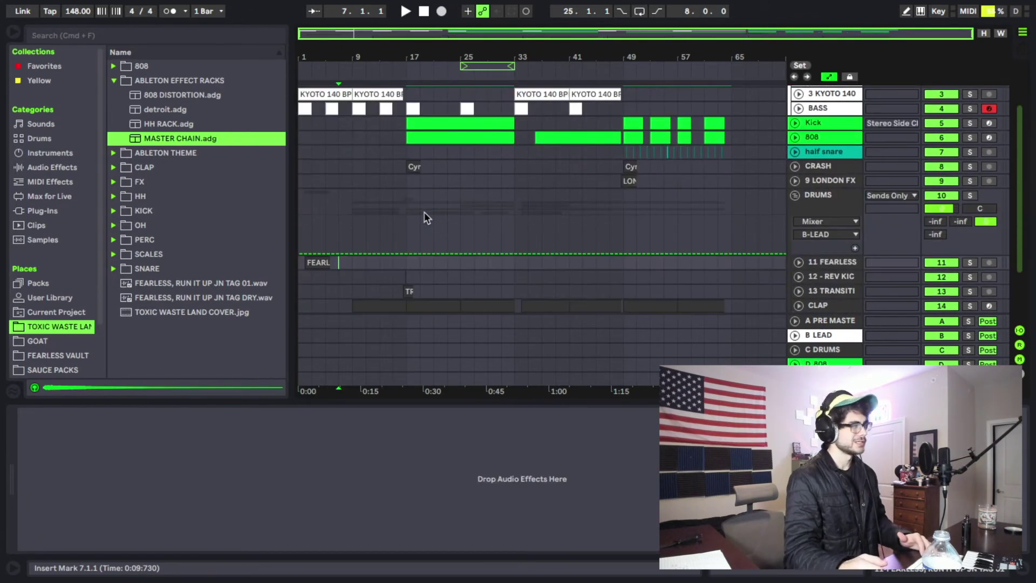
scroll(427, 216, down, 4)
scroll(431, 264, up, 5)
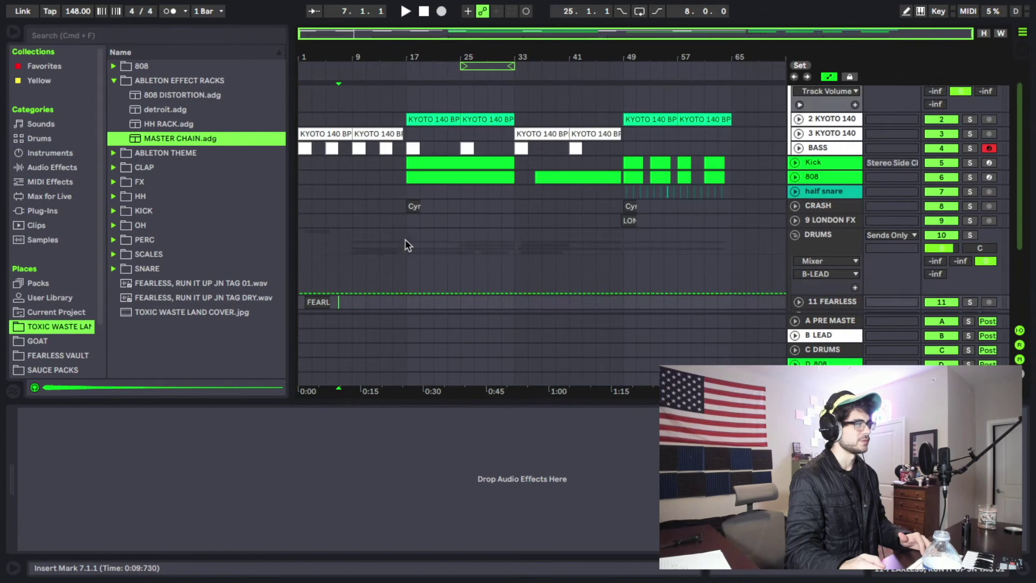
- Play the arrangement from bar 1 and examine the intro leading up to bar 17
click(424, 11)
key(space)
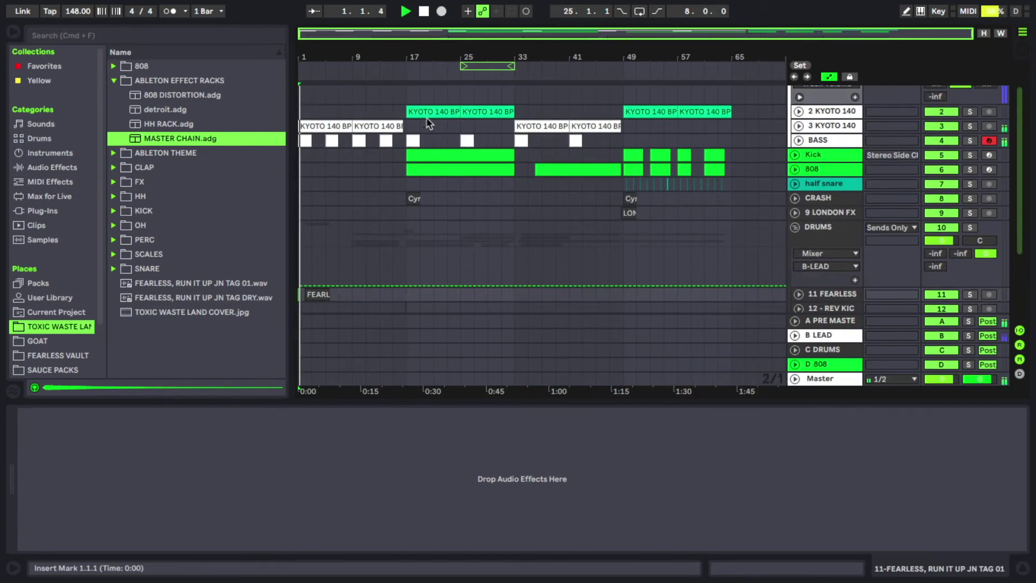
drag(408, 61, 506, 98)
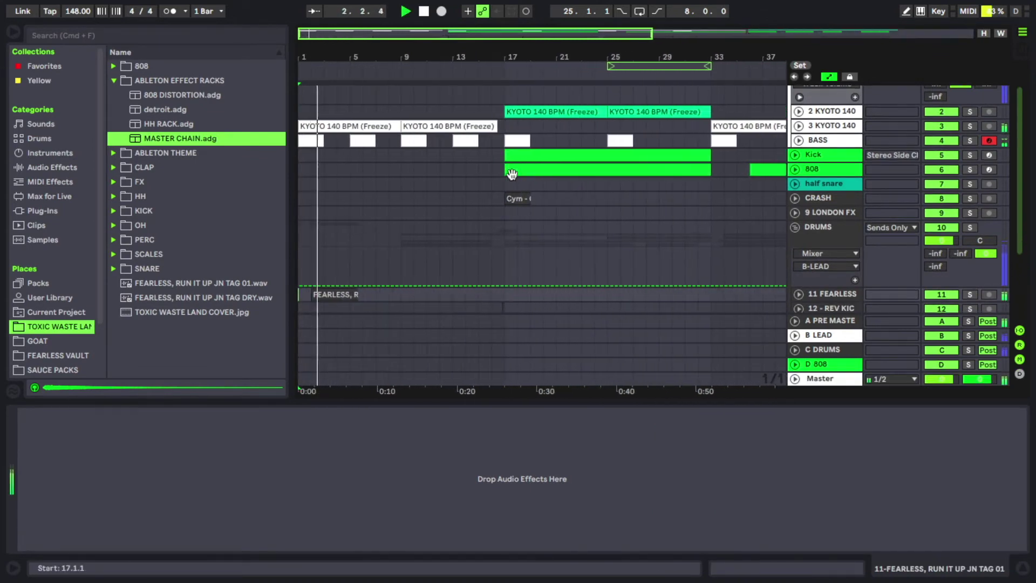
scroll(509, 178, down, 4)
scroll(510, 187, down, 2)
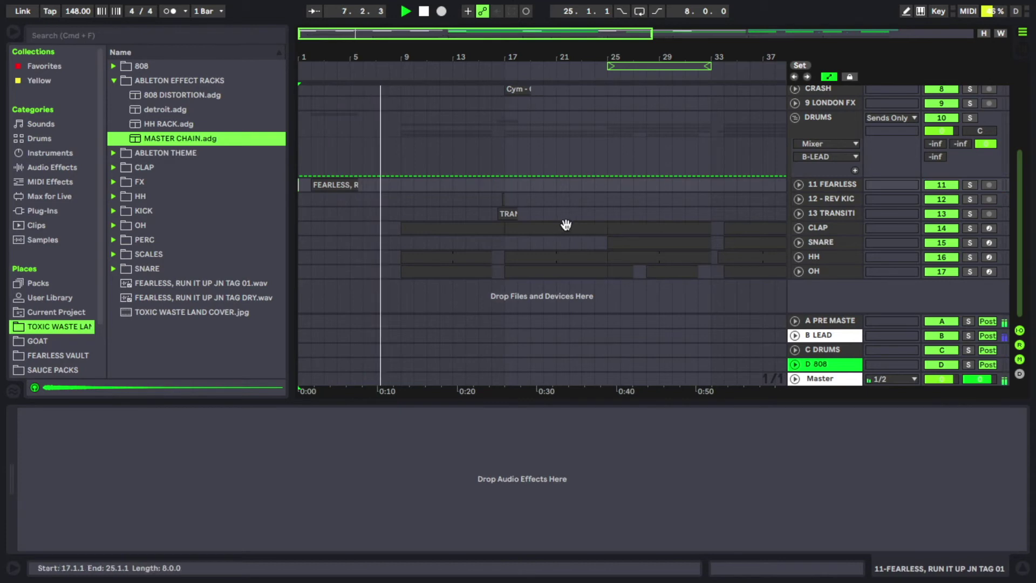
scroll(564, 225, up, 7)
scroll(564, 222, down, 7)
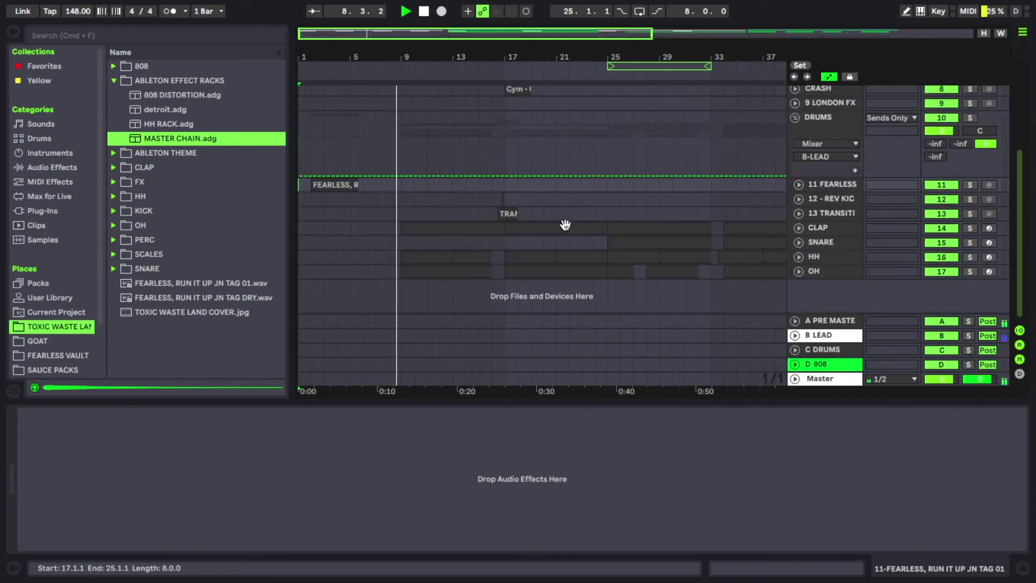
- Inspect the clap, snare, hi-hat and open hat parts in bars 9 to 17, plus the transition and reverse kick tracks
drag(408, 236, 503, 278)
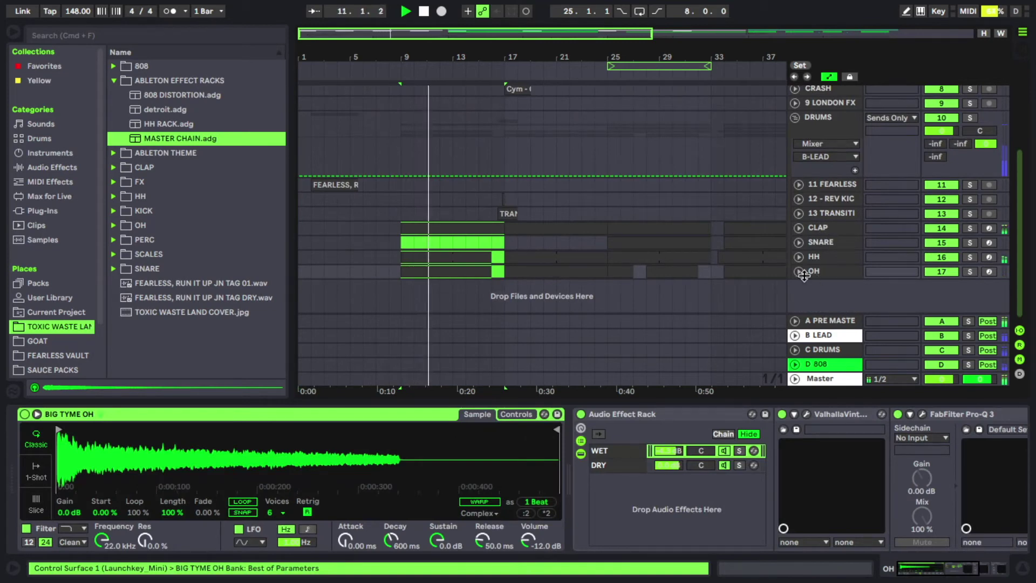
click(799, 214)
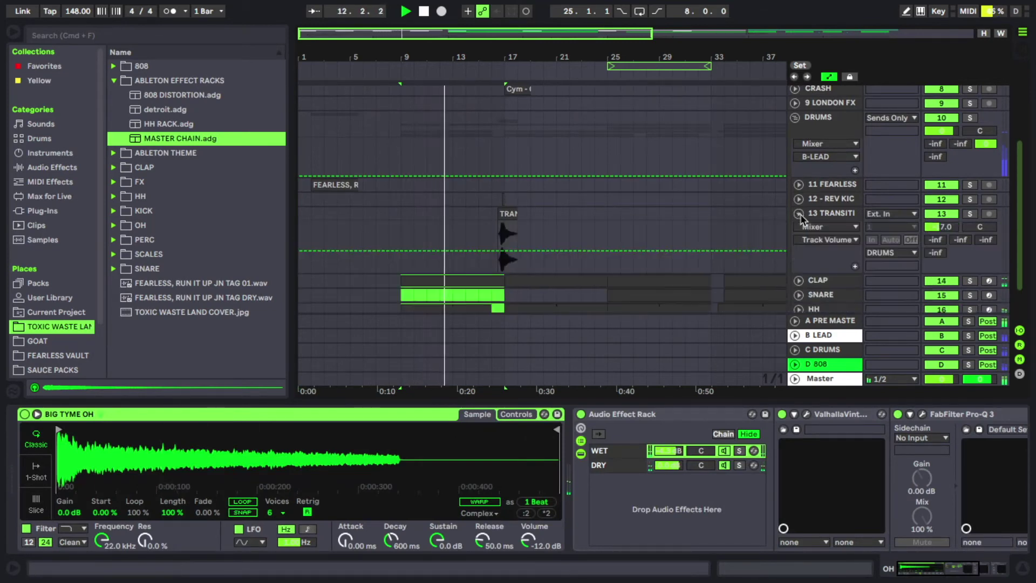
click(799, 214)
click(799, 199)
click(799, 200)
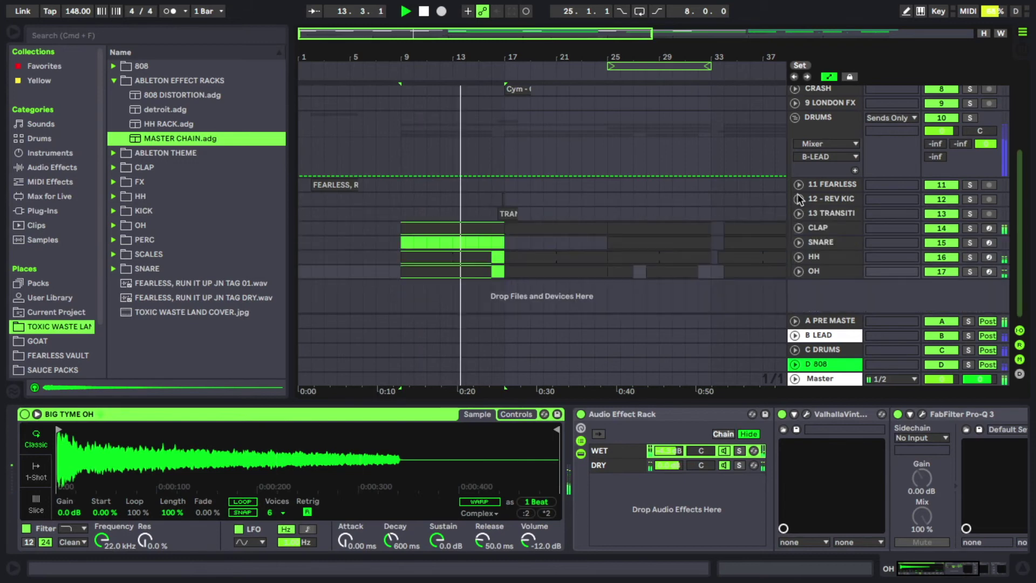
- Inspect the crash clip at bar 17 by expanding and collapsing the CRASH track
scroll(607, 151, up, 3)
click(513, 161)
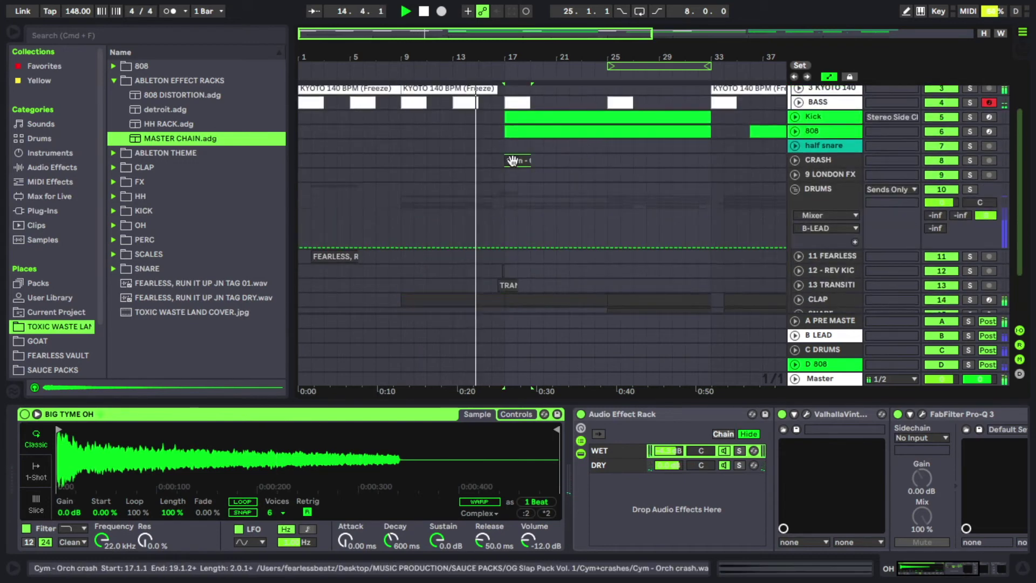
click(795, 160)
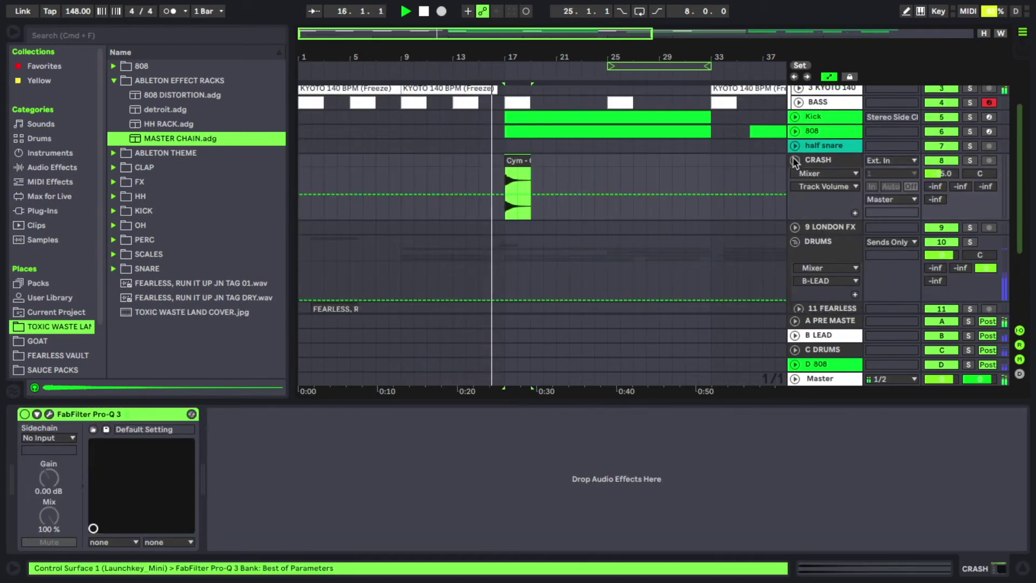
click(794, 161)
- Follow playback of the first drop from bar 17 to bar 33 across the melody, 808 and drum tracks
scroll(601, 149, down, 3)
scroll(668, 148, up, 3)
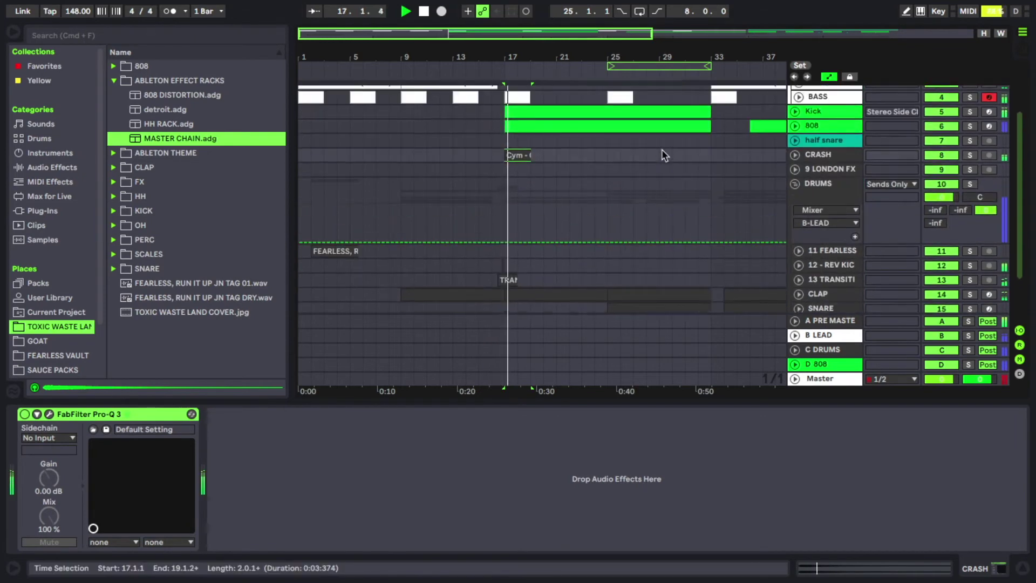
scroll(661, 149, up, 3)
scroll(661, 150, down, 3)
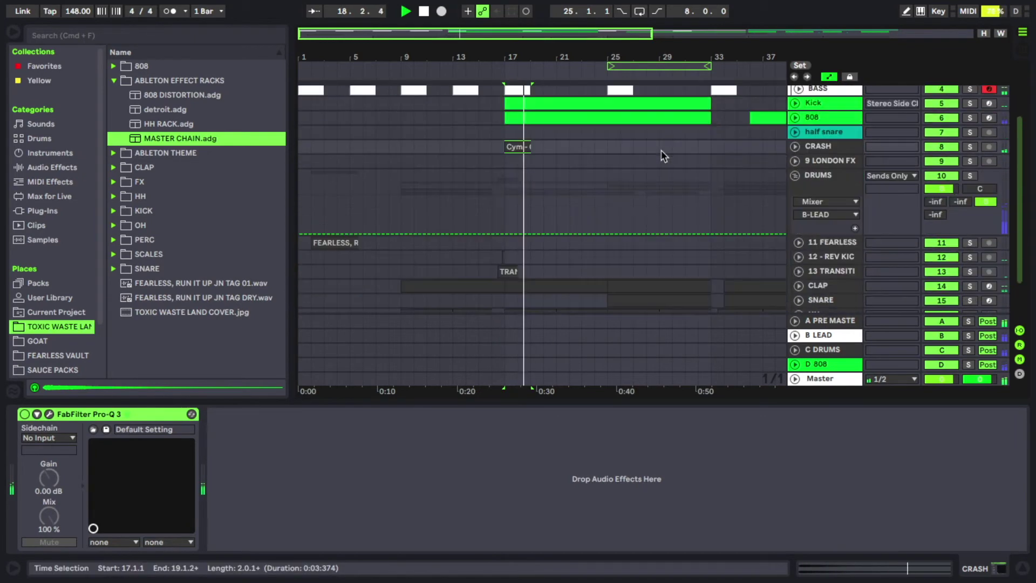
scroll(662, 150, down, 3)
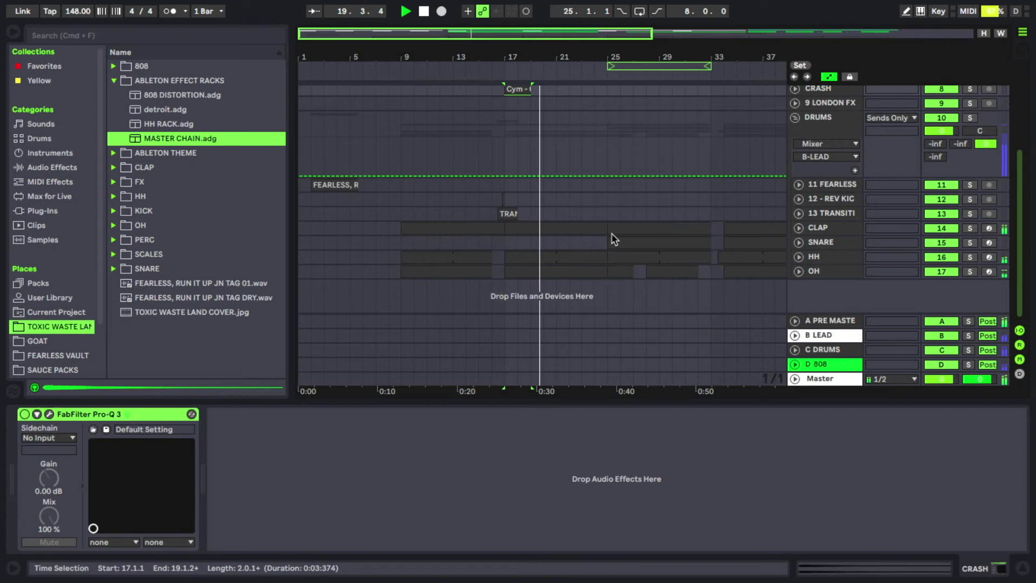
scroll(610, 236, up, 2)
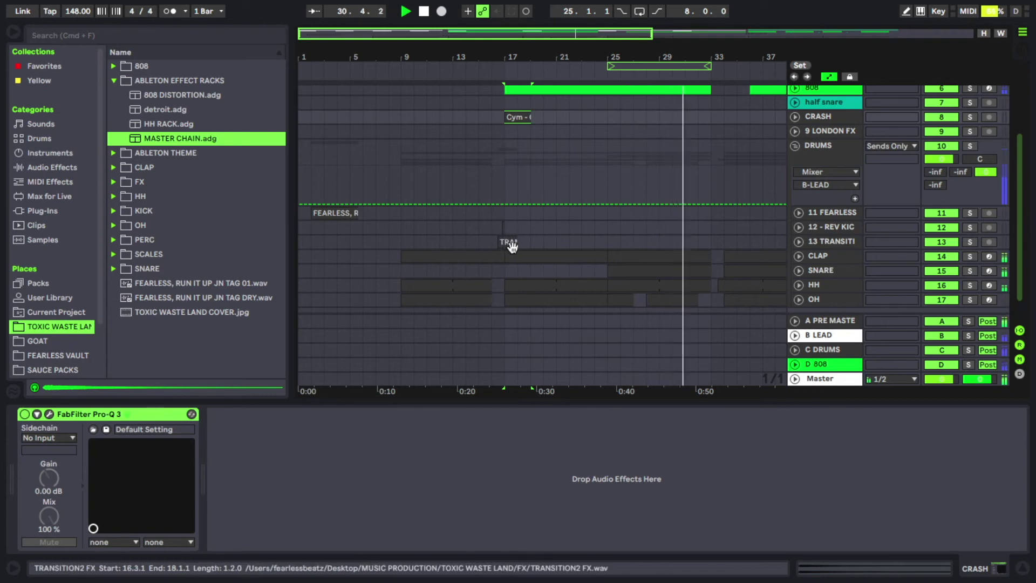
scroll(655, 243, down, 2)
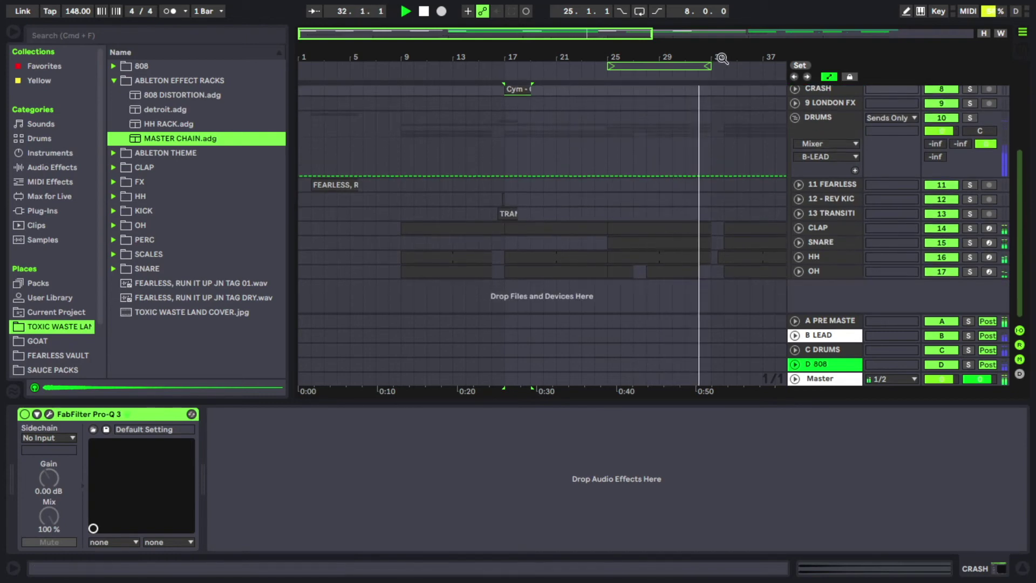
- Examine the drum and 808 dropouts at the start of the section beginning at bar 33
drag(722, 59, 533, 59)
drag(525, 229, 534, 274)
click(633, 274)
scroll(624, 243, up, 6)
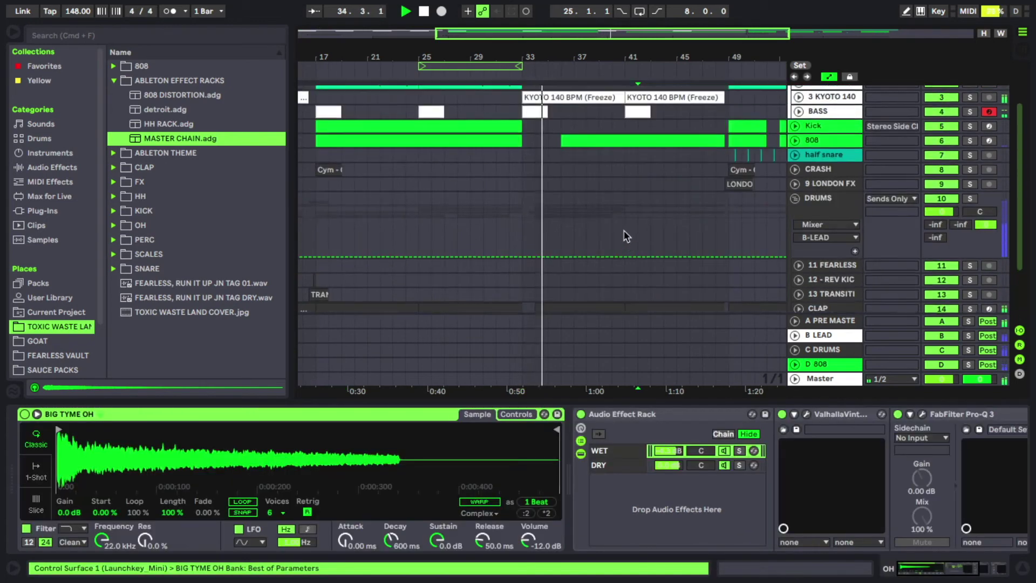
scroll(624, 233, down, 4)
scroll(624, 232, up, 3)
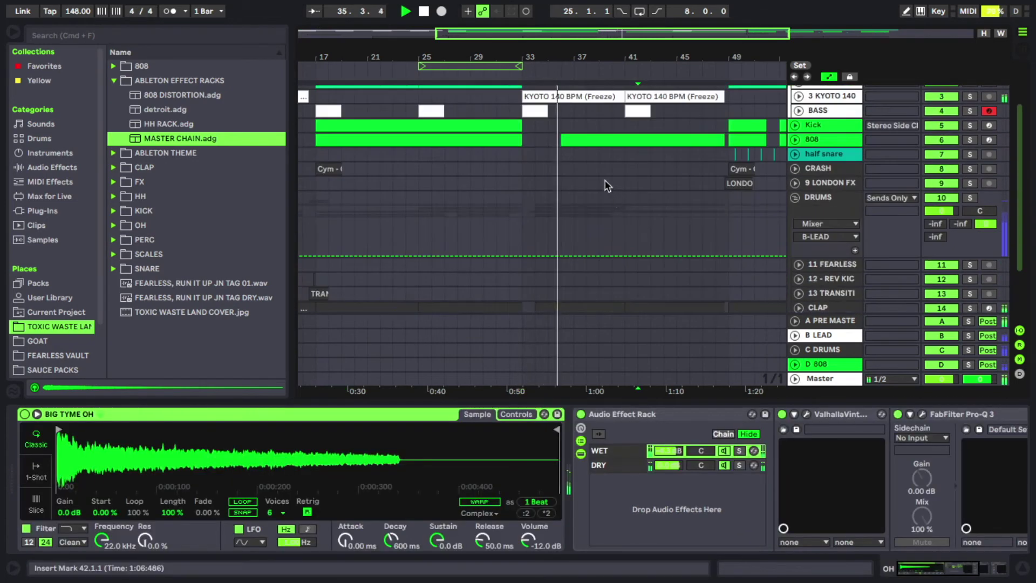
drag(526, 144, 551, 144)
scroll(649, 218, down, 4)
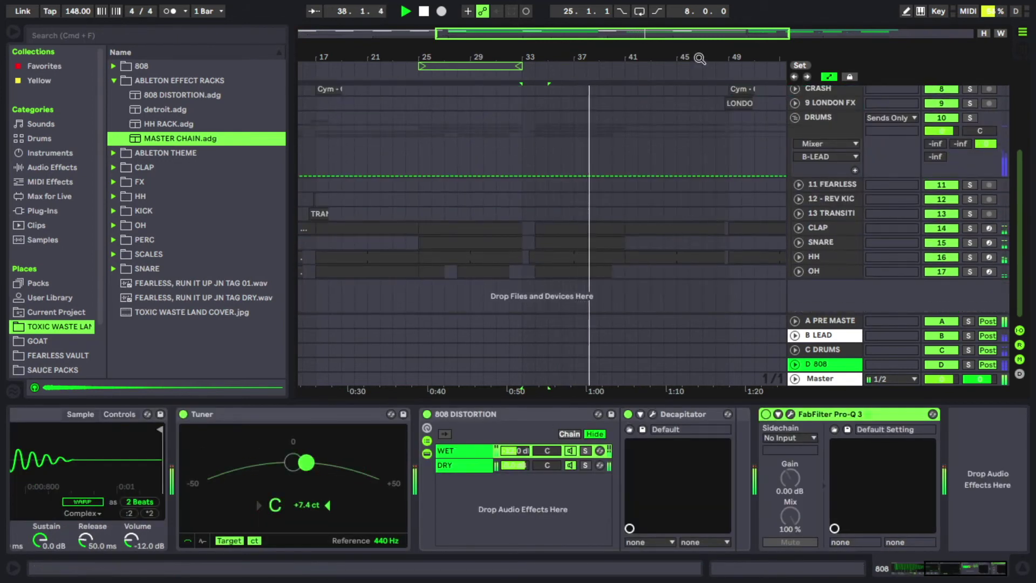
- Examine which drum and melody parts play or drop out between bars 41 and 49, including the snare and open hat
drag(700, 57, 636, 61)
scroll(675, 248, up, 2)
drag(563, 274, 669, 282)
scroll(655, 291, down, 2)
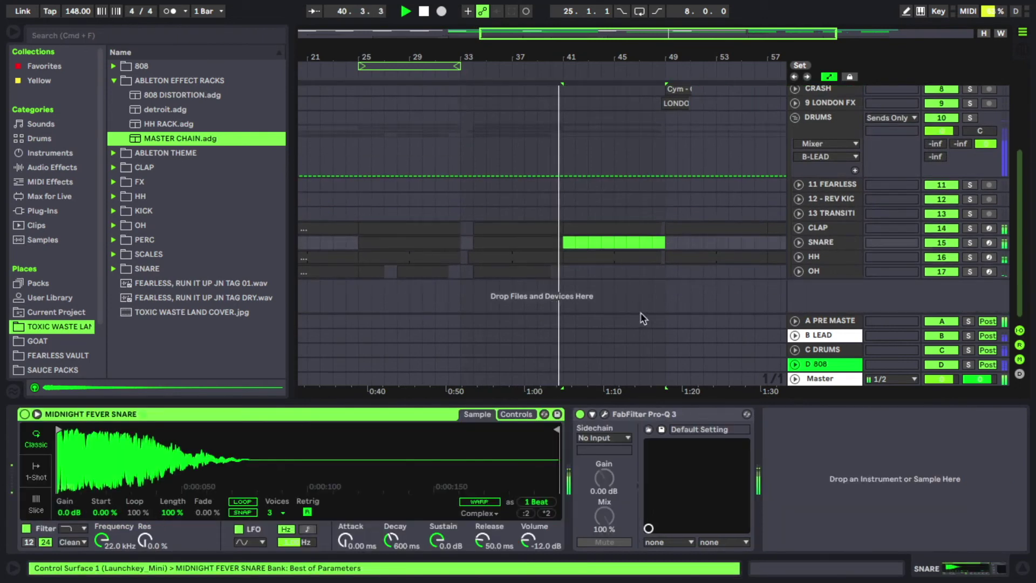
click(651, 271)
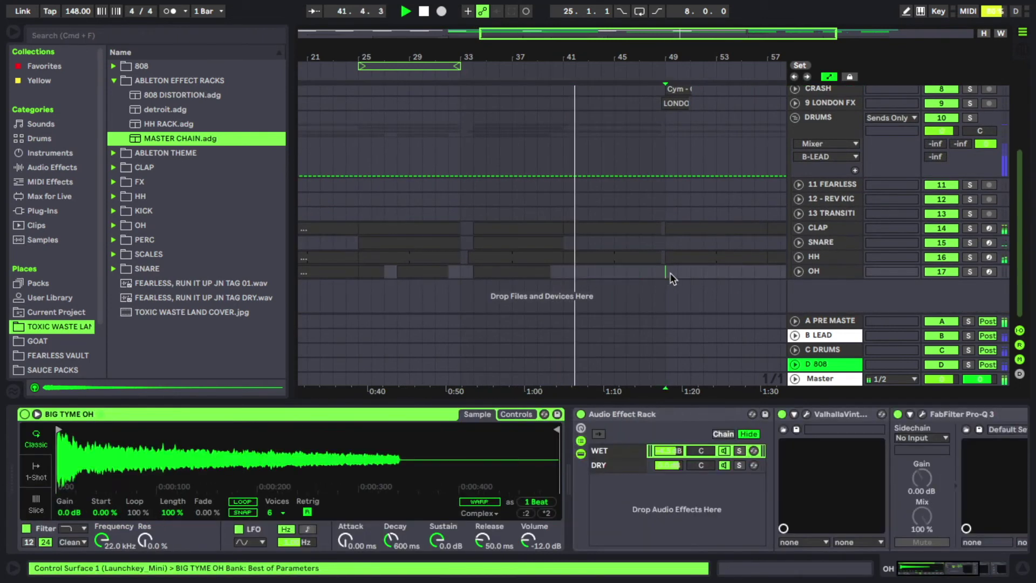
scroll(671, 270, up, 5)
scroll(640, 192, down, 5)
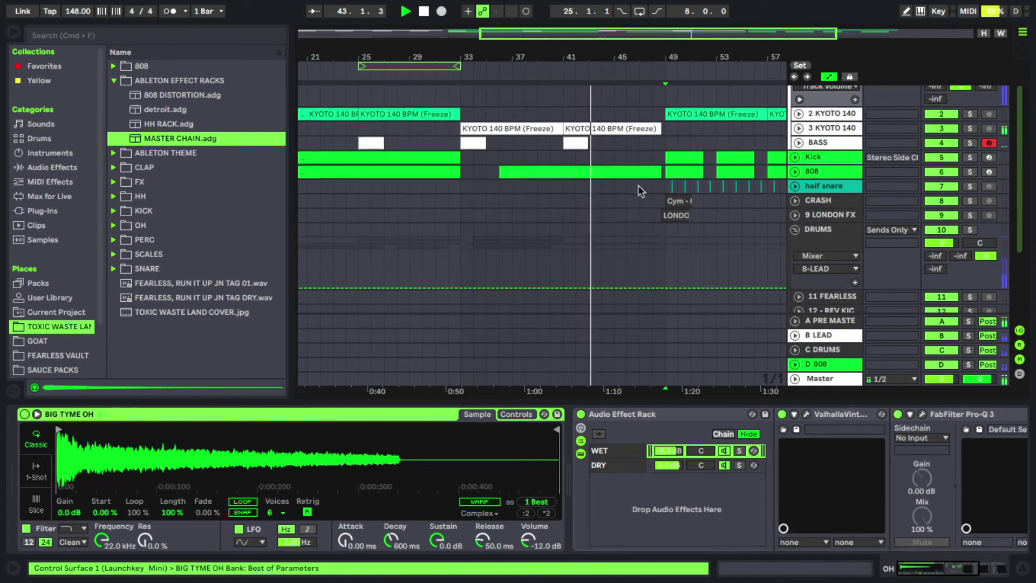
scroll(631, 180, up, 2)
scroll(663, 177, up, 2)
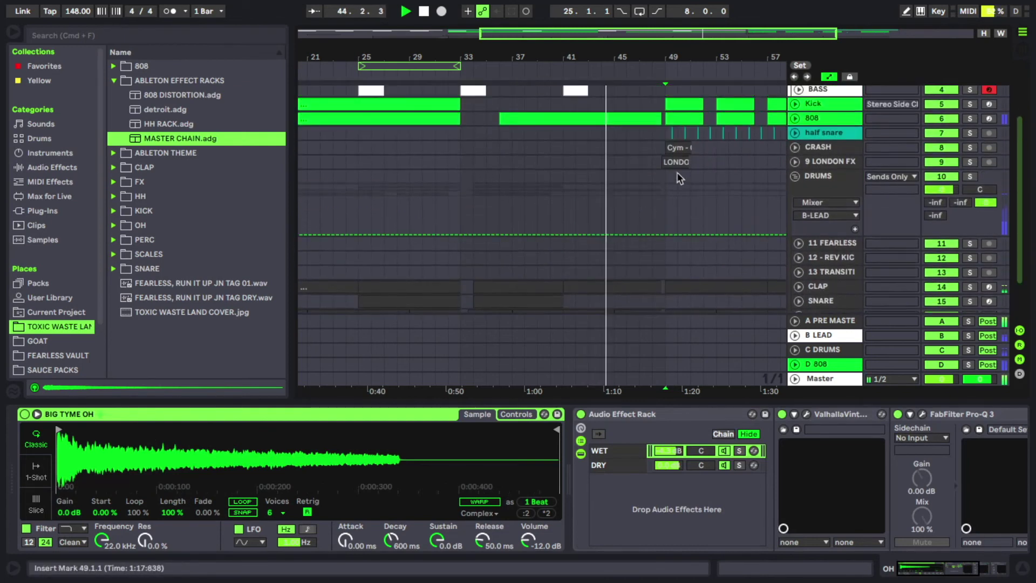
- Inspect the LONDON FX clip and the crash leading into bar 49 on their expanded tracks
click(672, 170)
click(795, 170)
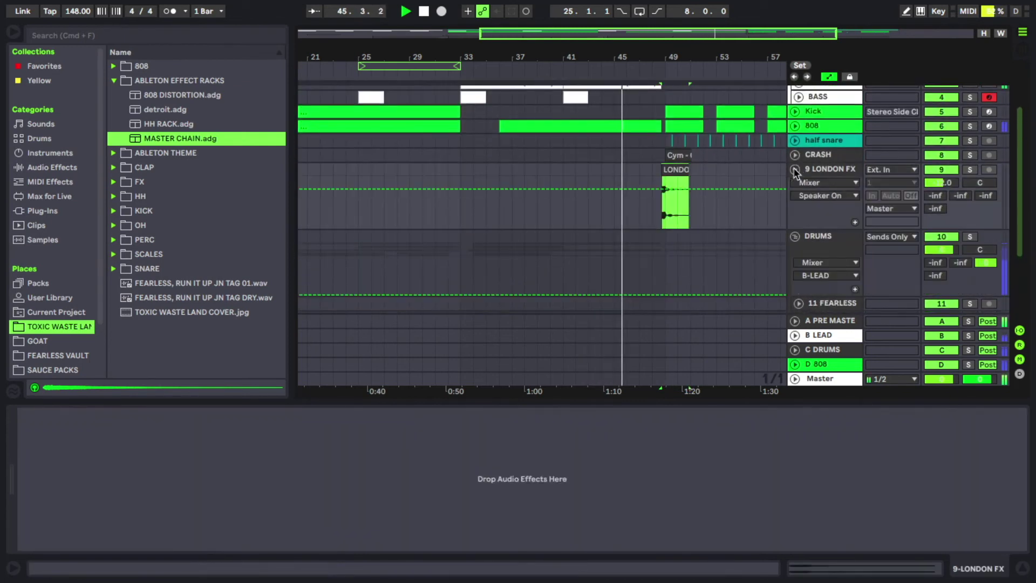
click(796, 169)
click(796, 155)
click(796, 155)
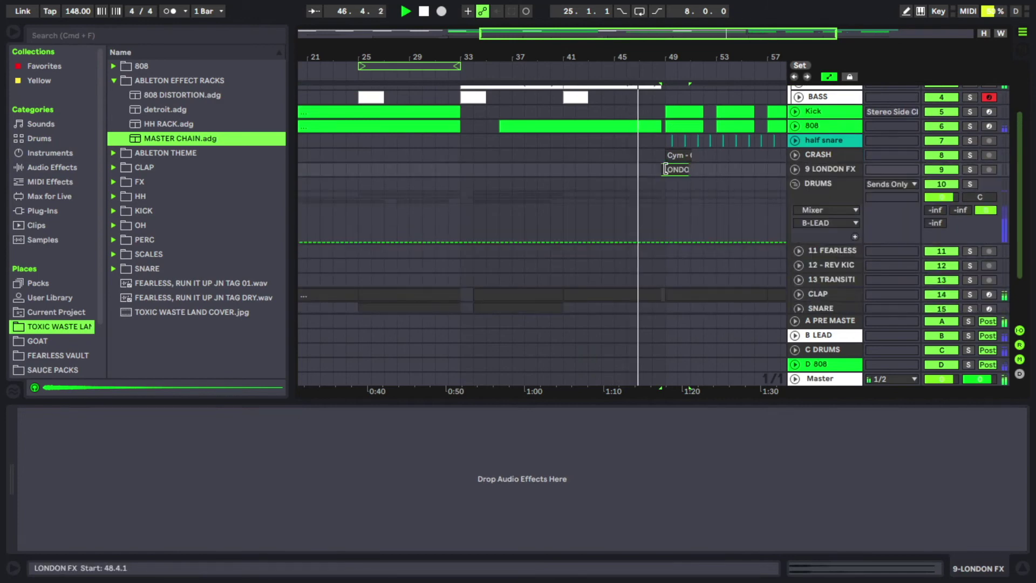
click(795, 169)
scroll(681, 175, down, 2)
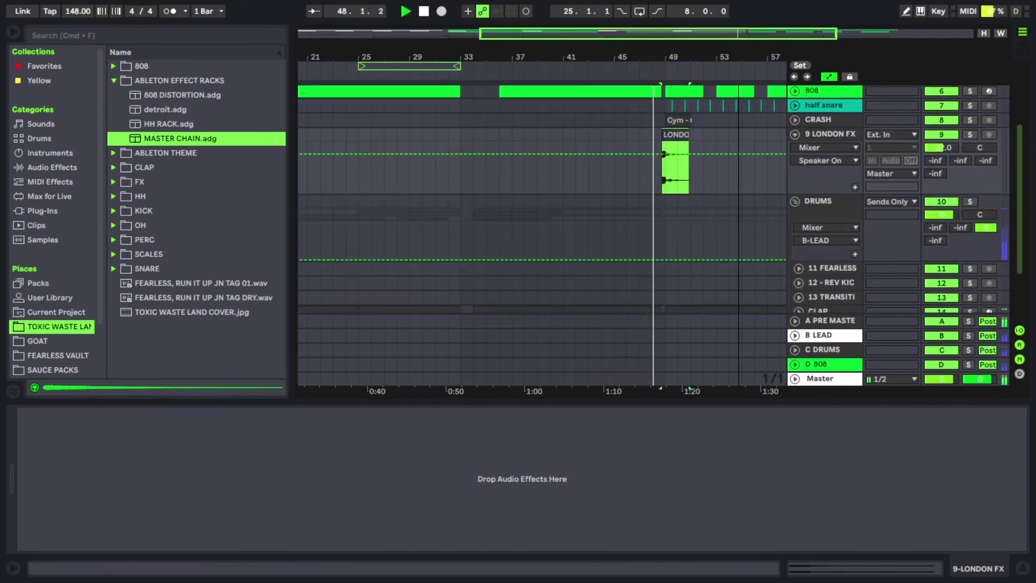
- Follow playback into the section starting at bar 49 and collapse the LONDON FX track
drag(739, 57, 590, 56)
scroll(618, 147, down, 2)
scroll(642, 229, up, 2)
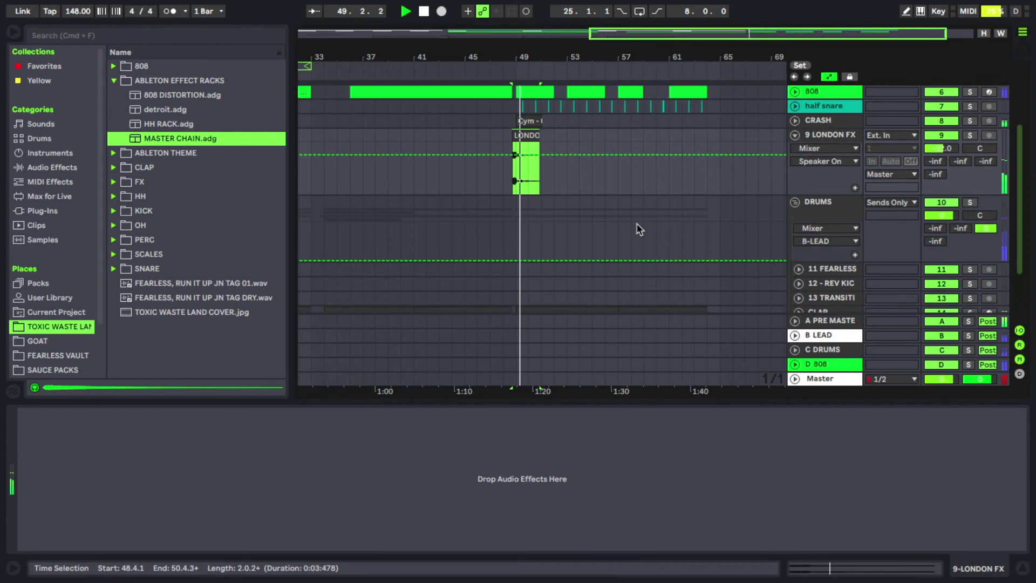
click(795, 136)
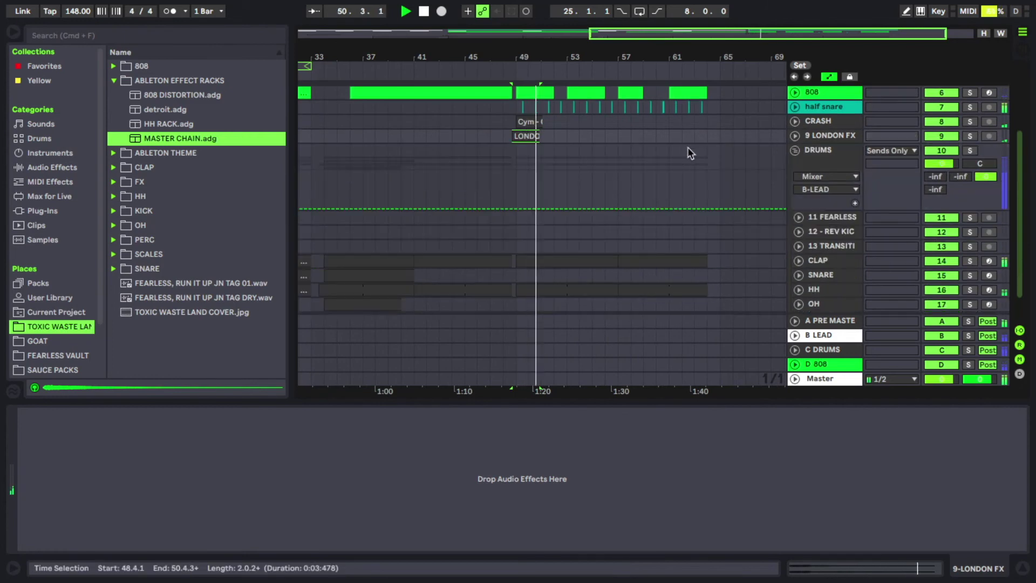
- Expand the half snare track and examine its hits from bar 49 onward against the kick and 808 patterns
scroll(690, 153, up, 4)
click(795, 182)
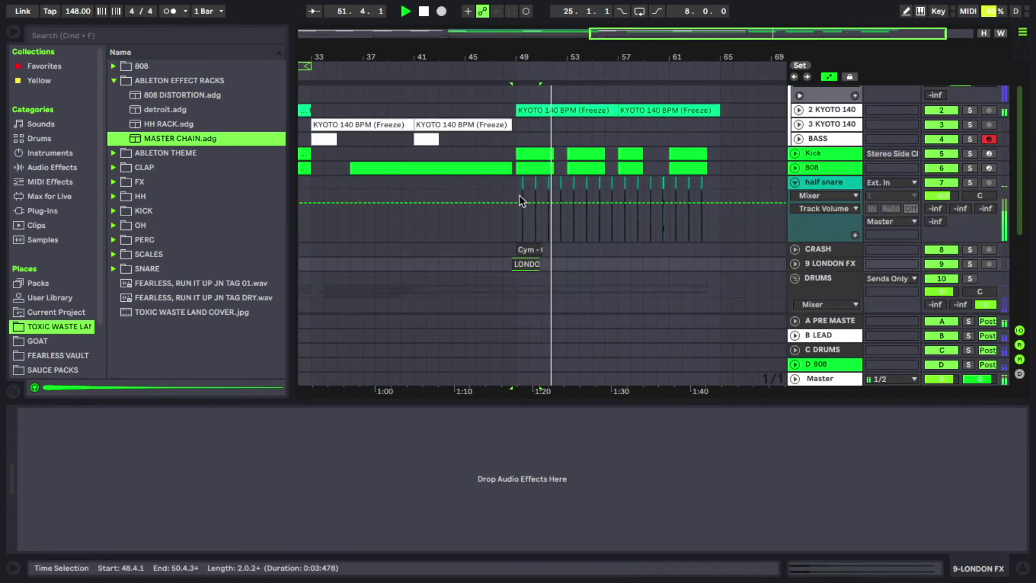
drag(518, 195, 691, 194)
click(734, 197)
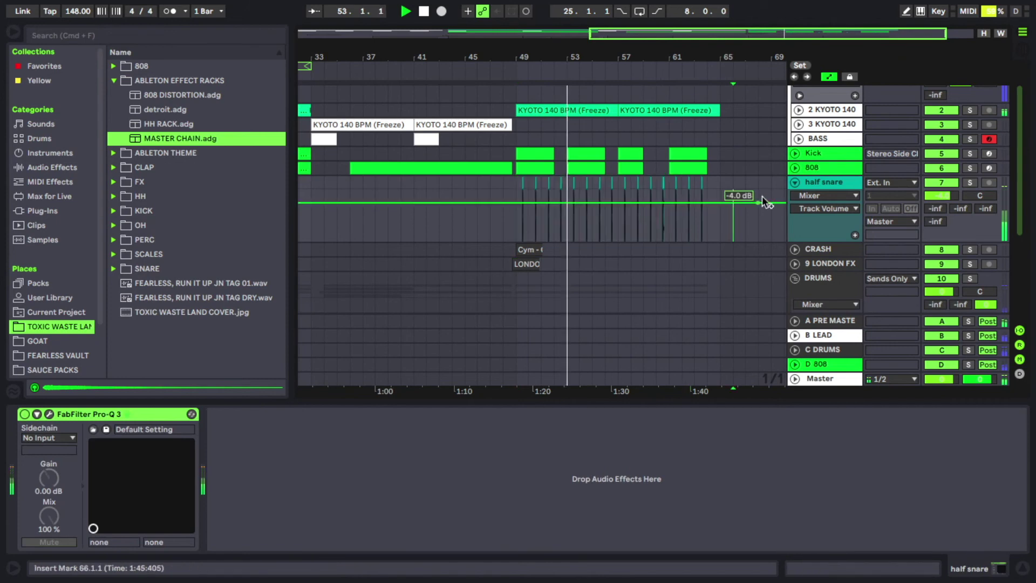
scroll(762, 198, down, 6)
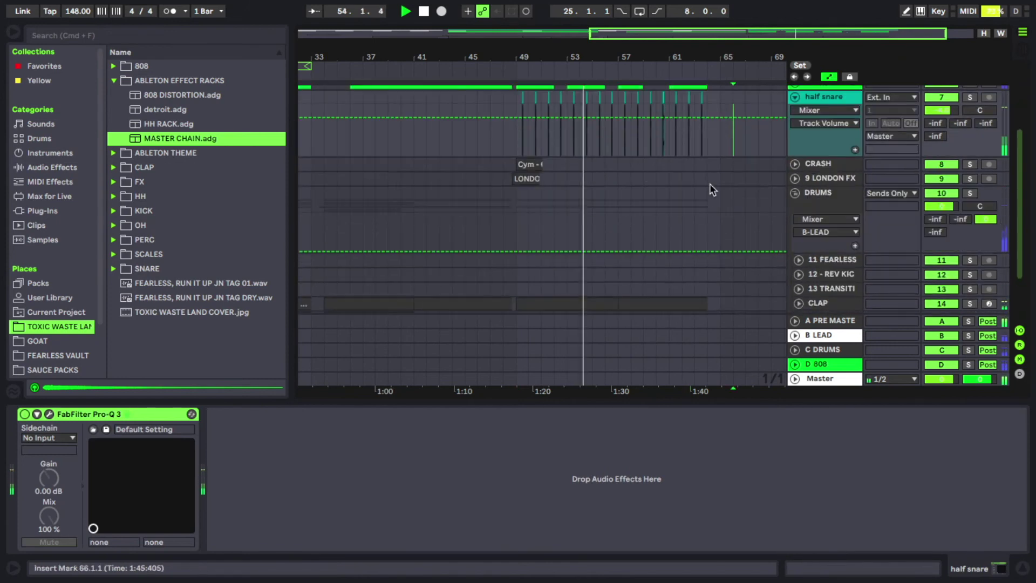
scroll(635, 175, up, 4)
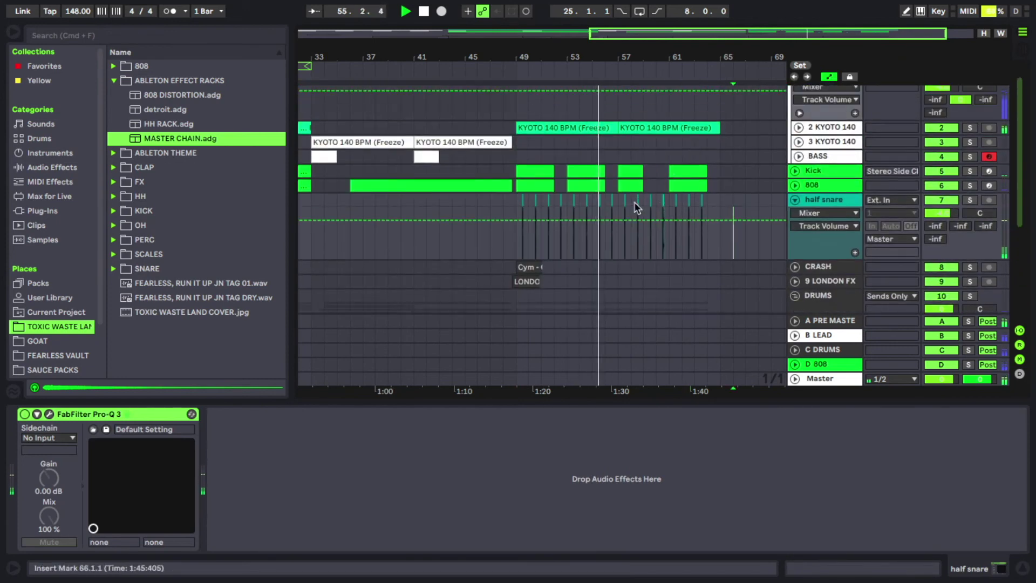
- Inspect the half snare clip's source sample and transposition at bar 57, and expand the SNARE folder to locate that sample
double_click(625, 201)
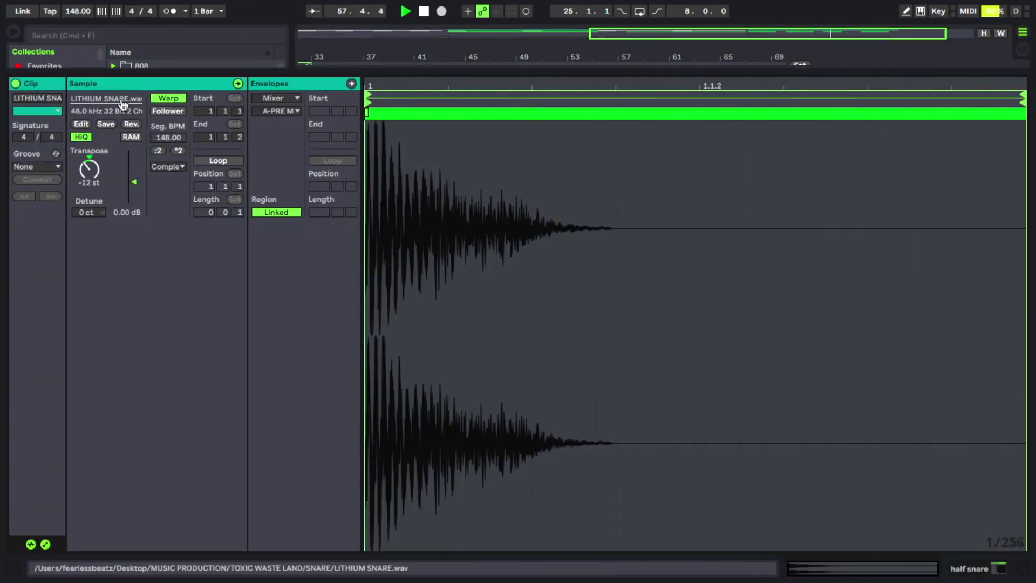
click(995, 570)
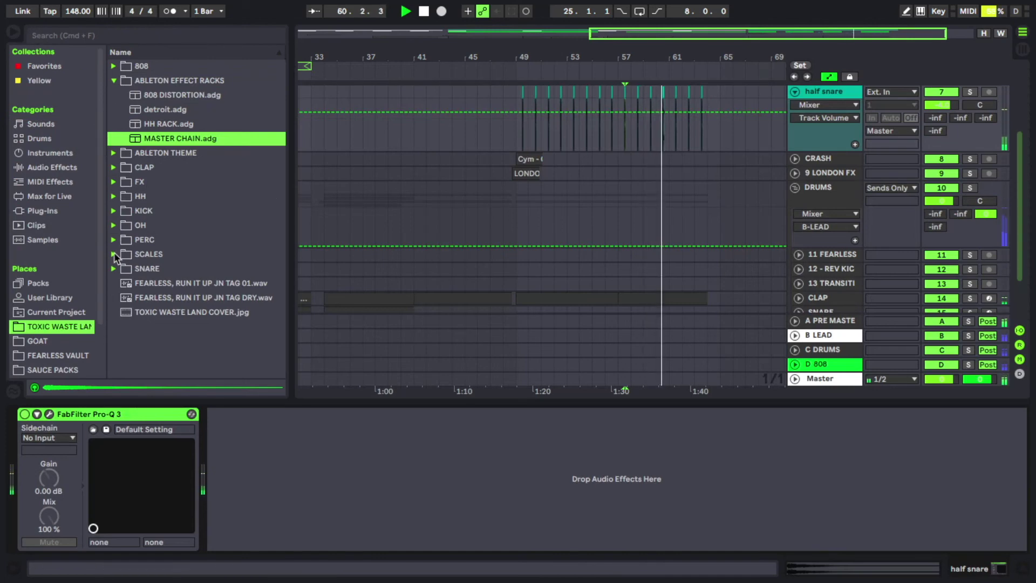
click(113, 269)
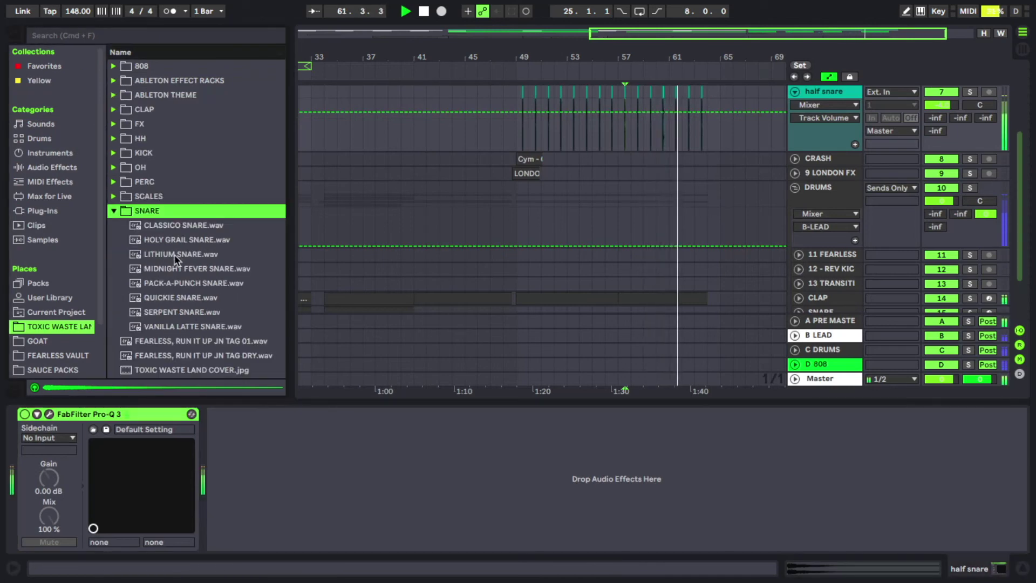
- Collapse the half snare track and review the melody, bass, kick and 808 layout from bar 25 to the end
mouse_move(751, 58)
mouse_down()
mouse_move(751, 47)
mouse_move(735, 44)
mouse_up()
click(795, 92)
scroll(755, 111, up, 5)
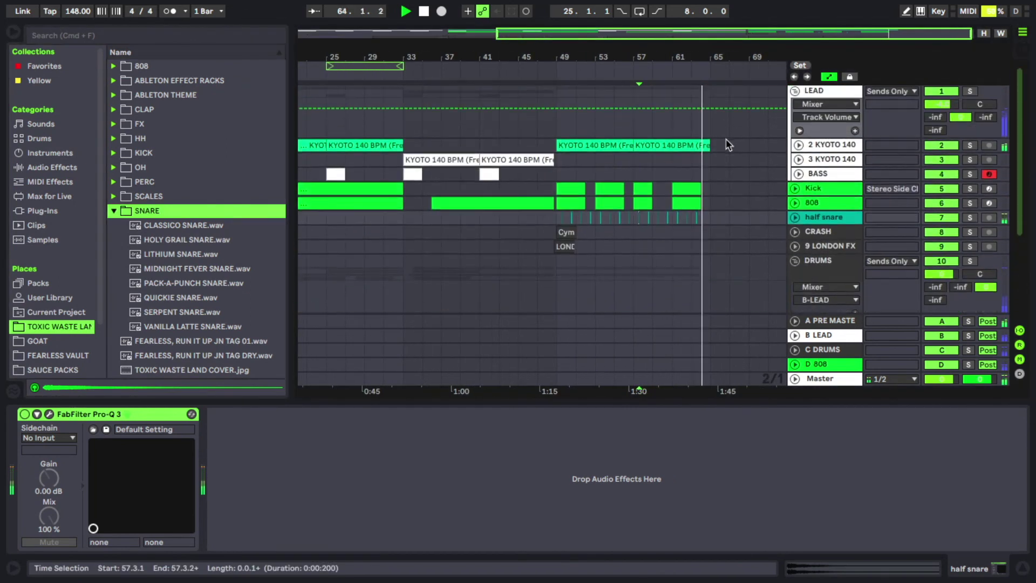